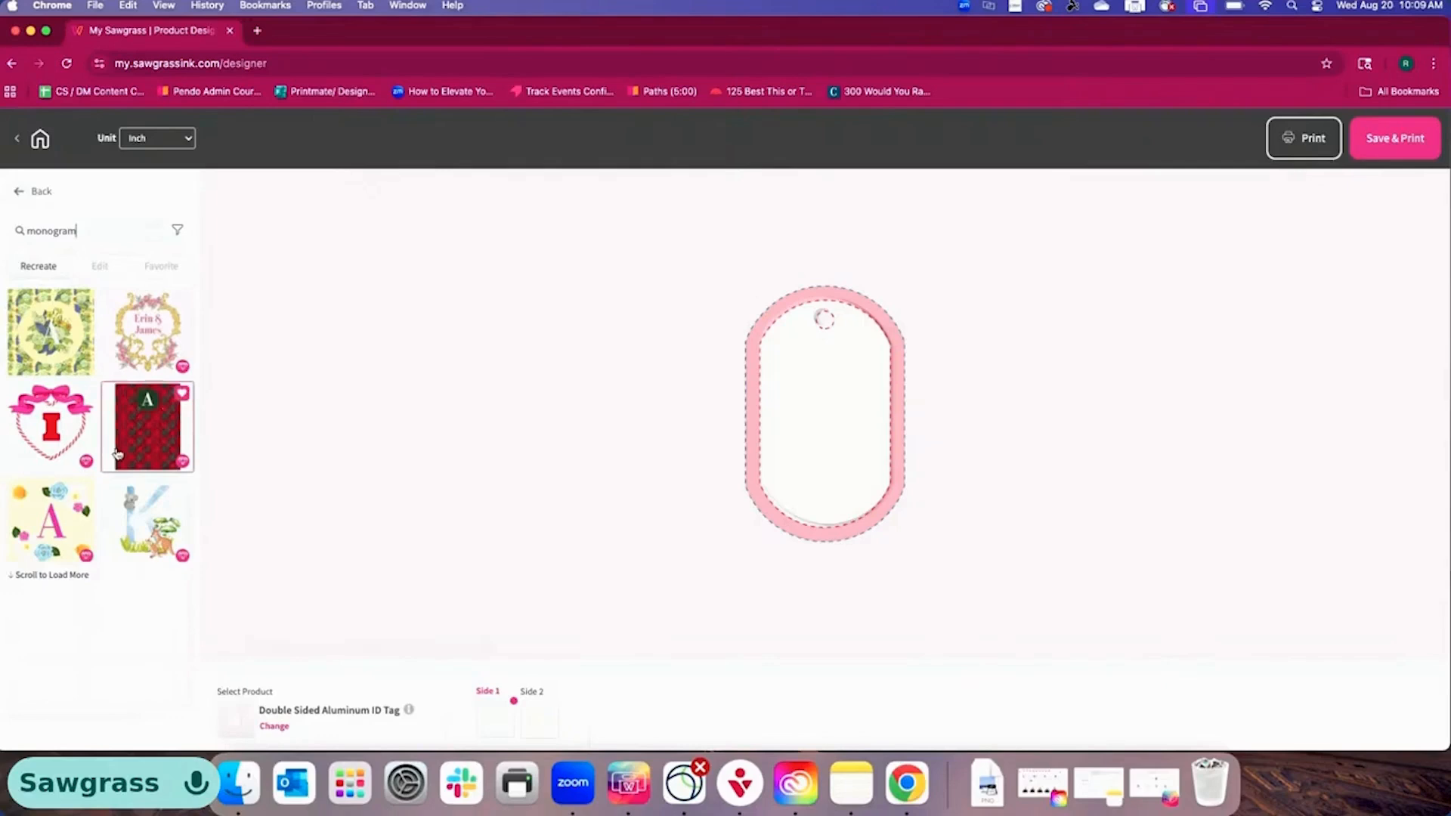
Add the red plaid letter A monogram design to Side 1 and enlarge it to cover the whole ID tag
left_click(149, 426)
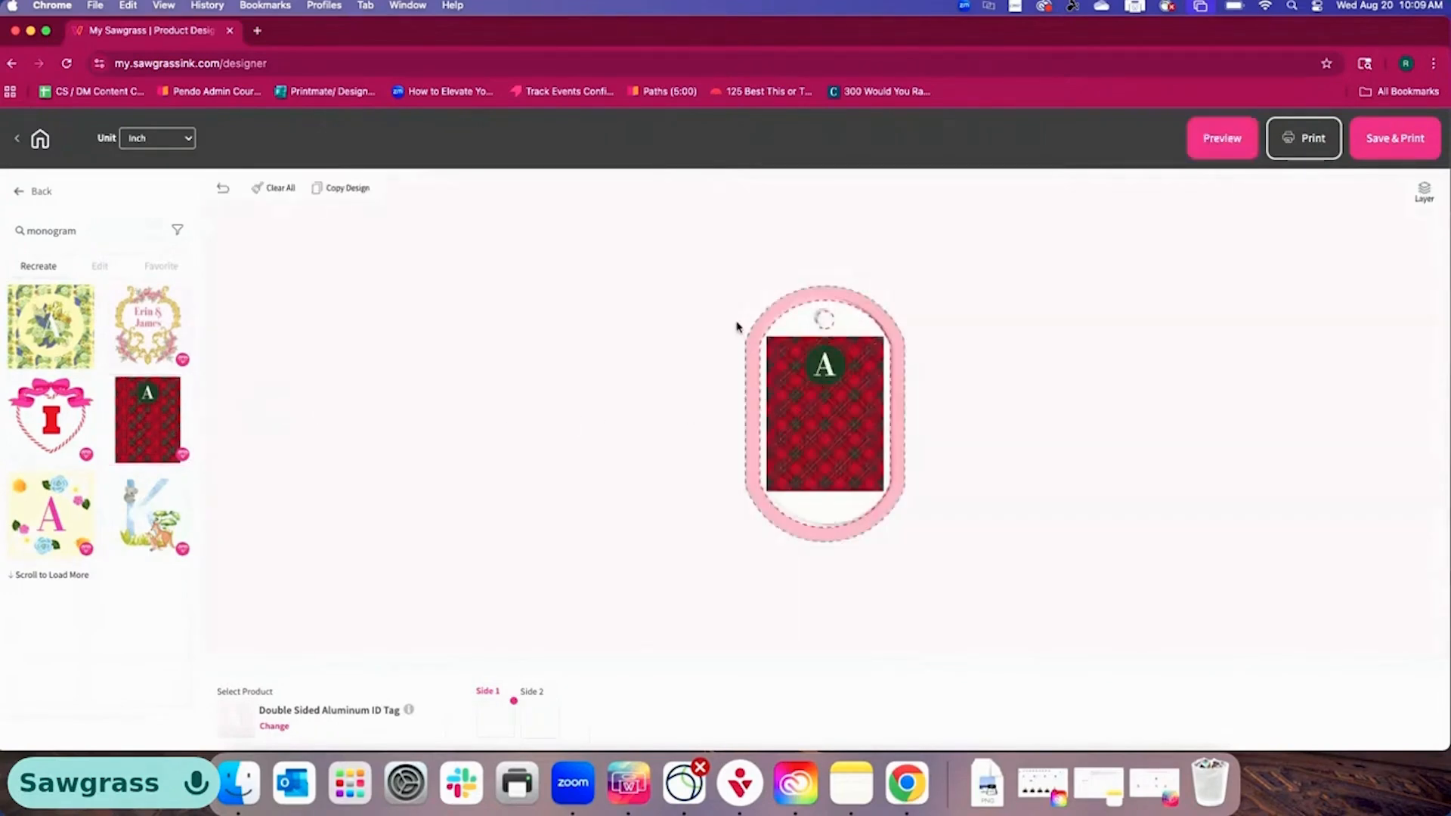
left_click_drag(737, 326, 987, 599)
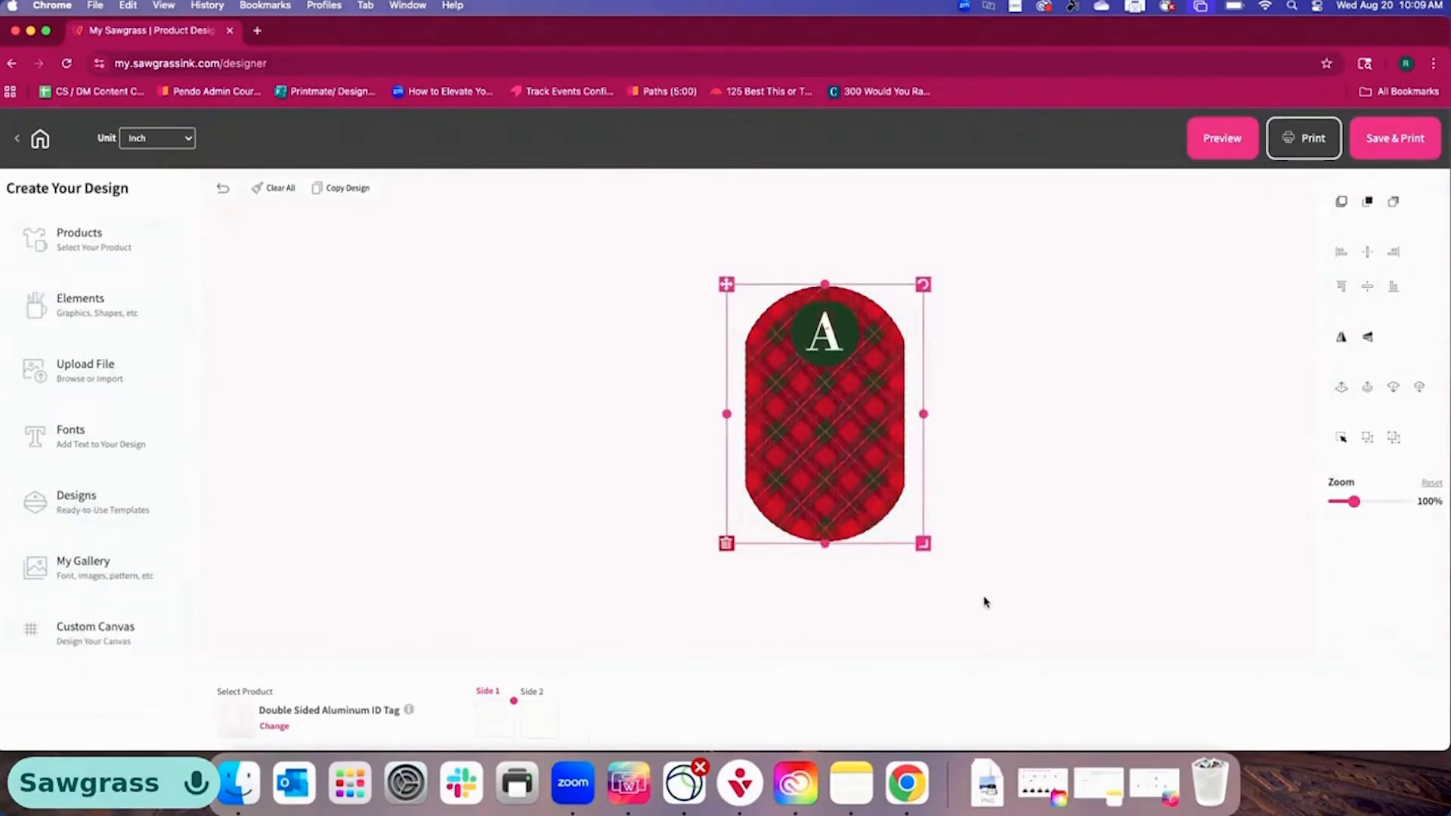
left_click(672, 357)
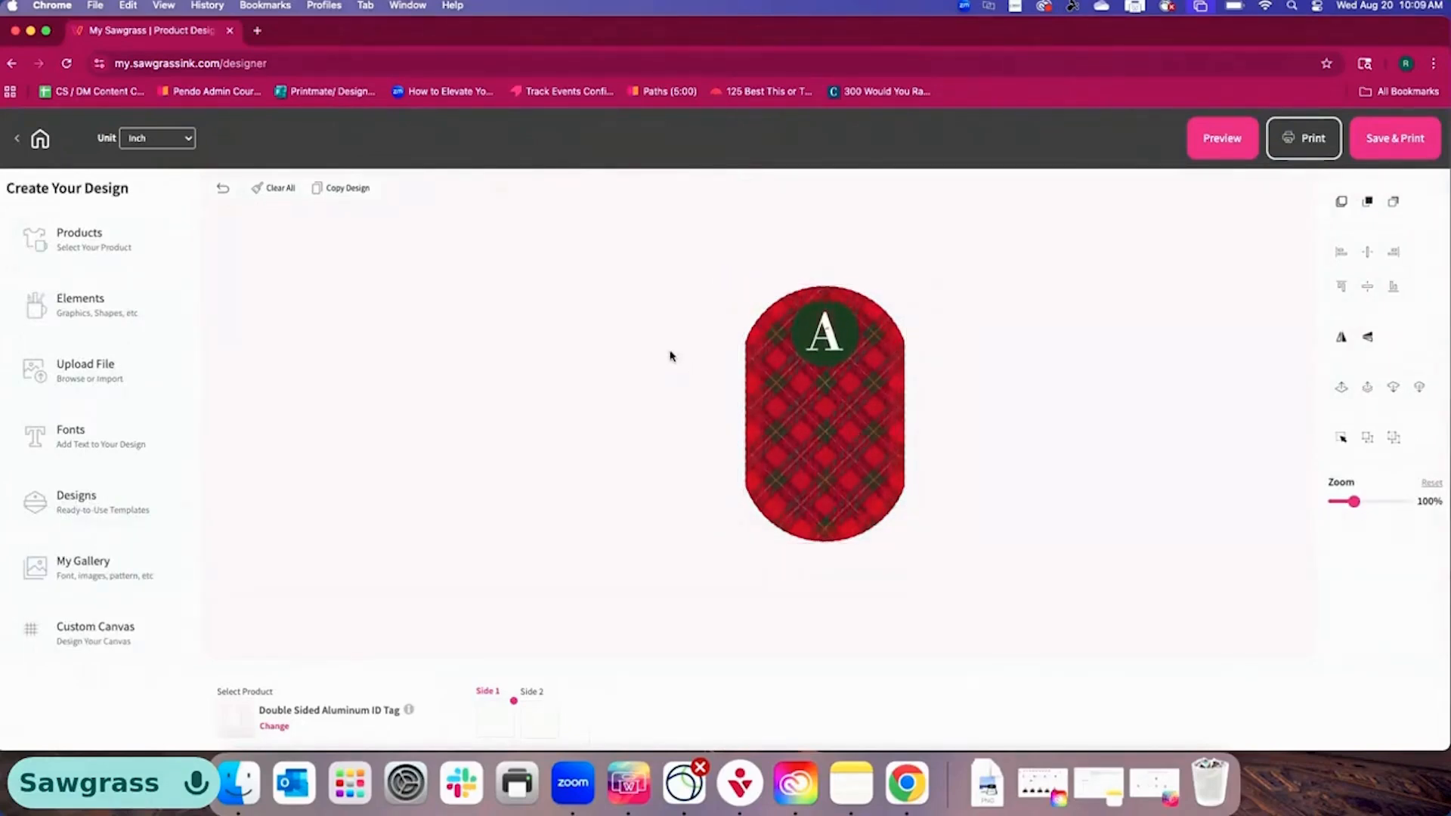
Move the letter A together with its green circle straight down to about the middle of the ID tag
left_click(805, 319)
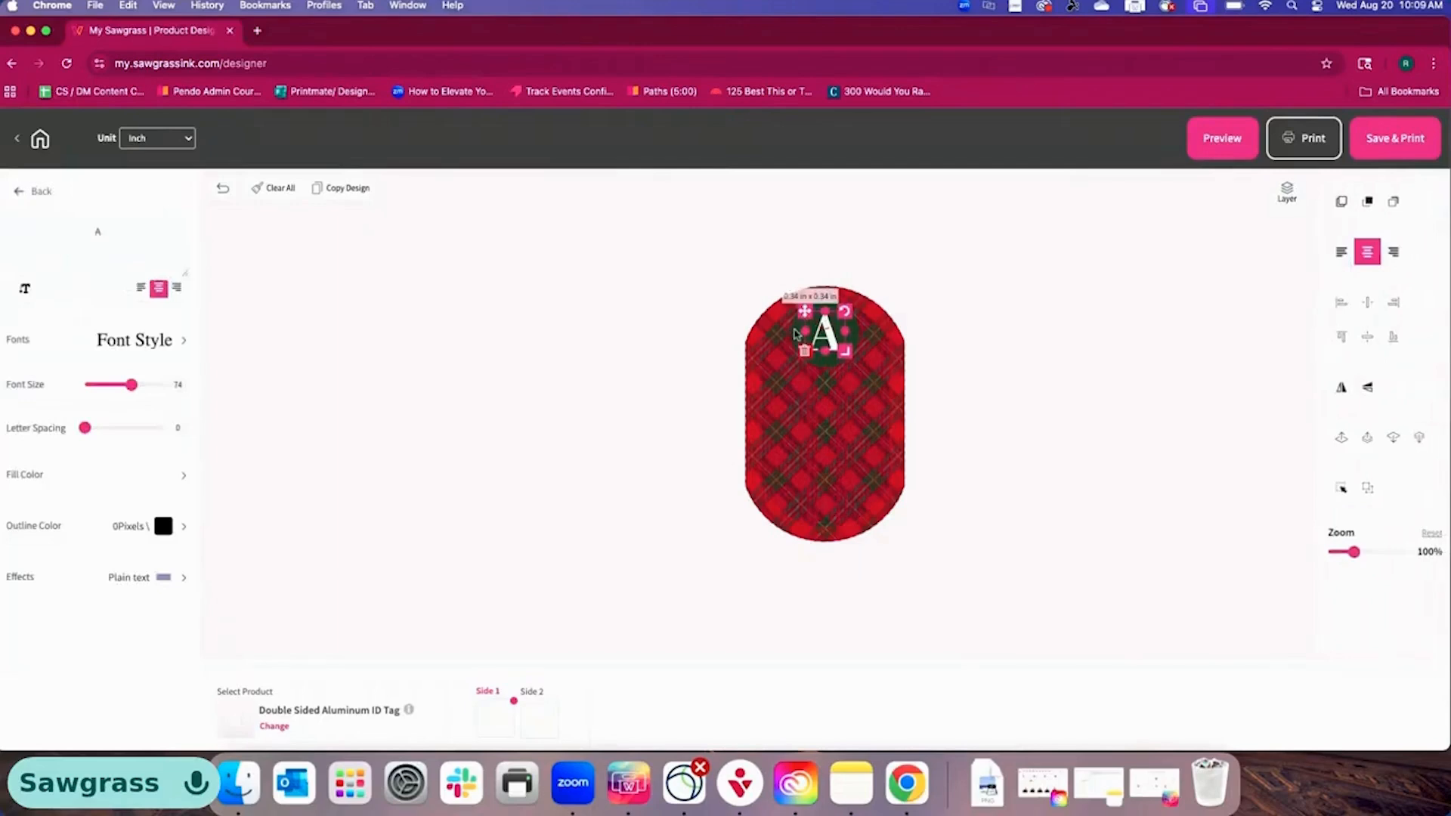
left_click(797, 335, "shift")
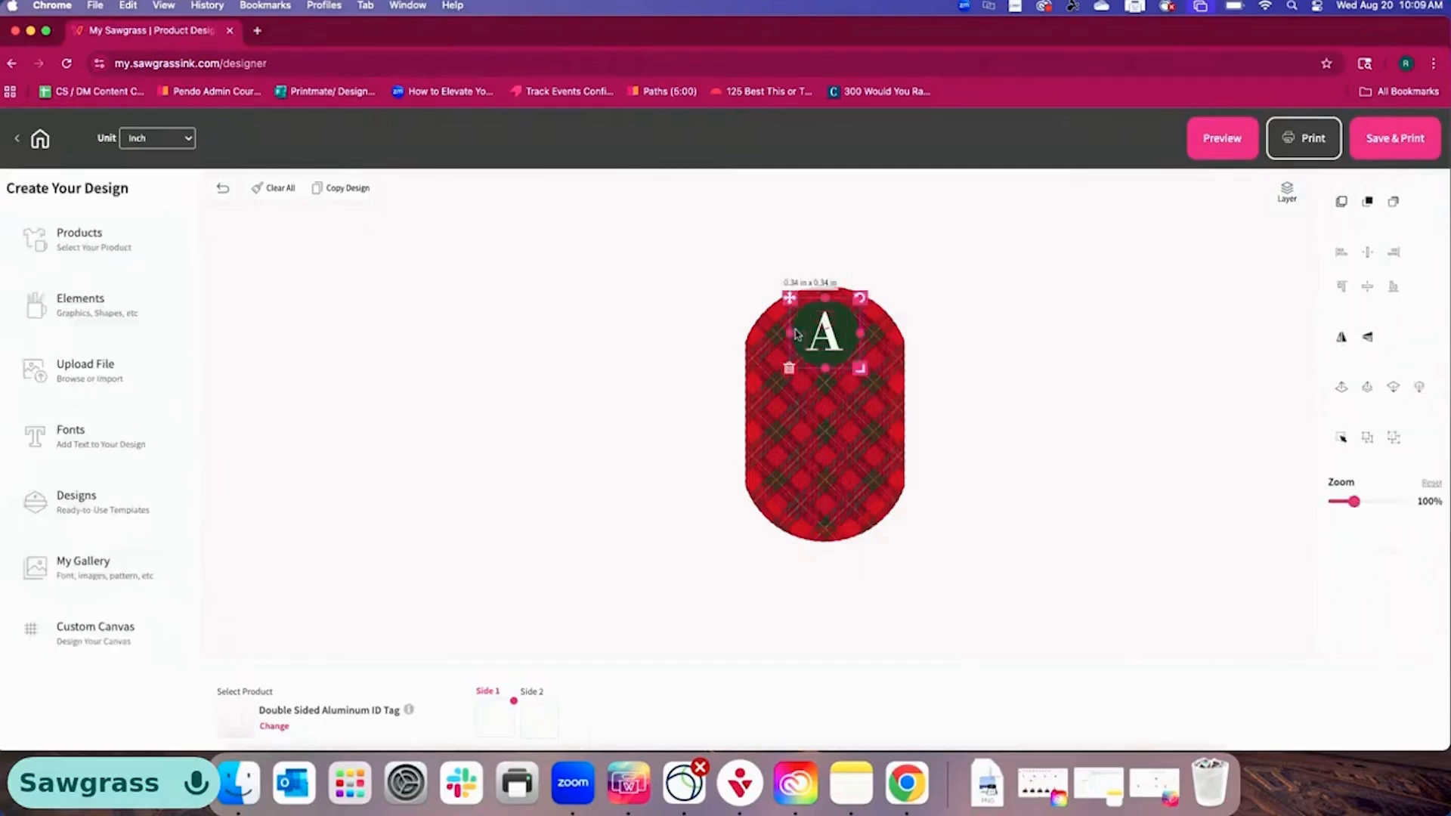
key("Down")
key("Down")
key("Down")
key("Down")
key("Down")
key("Down")
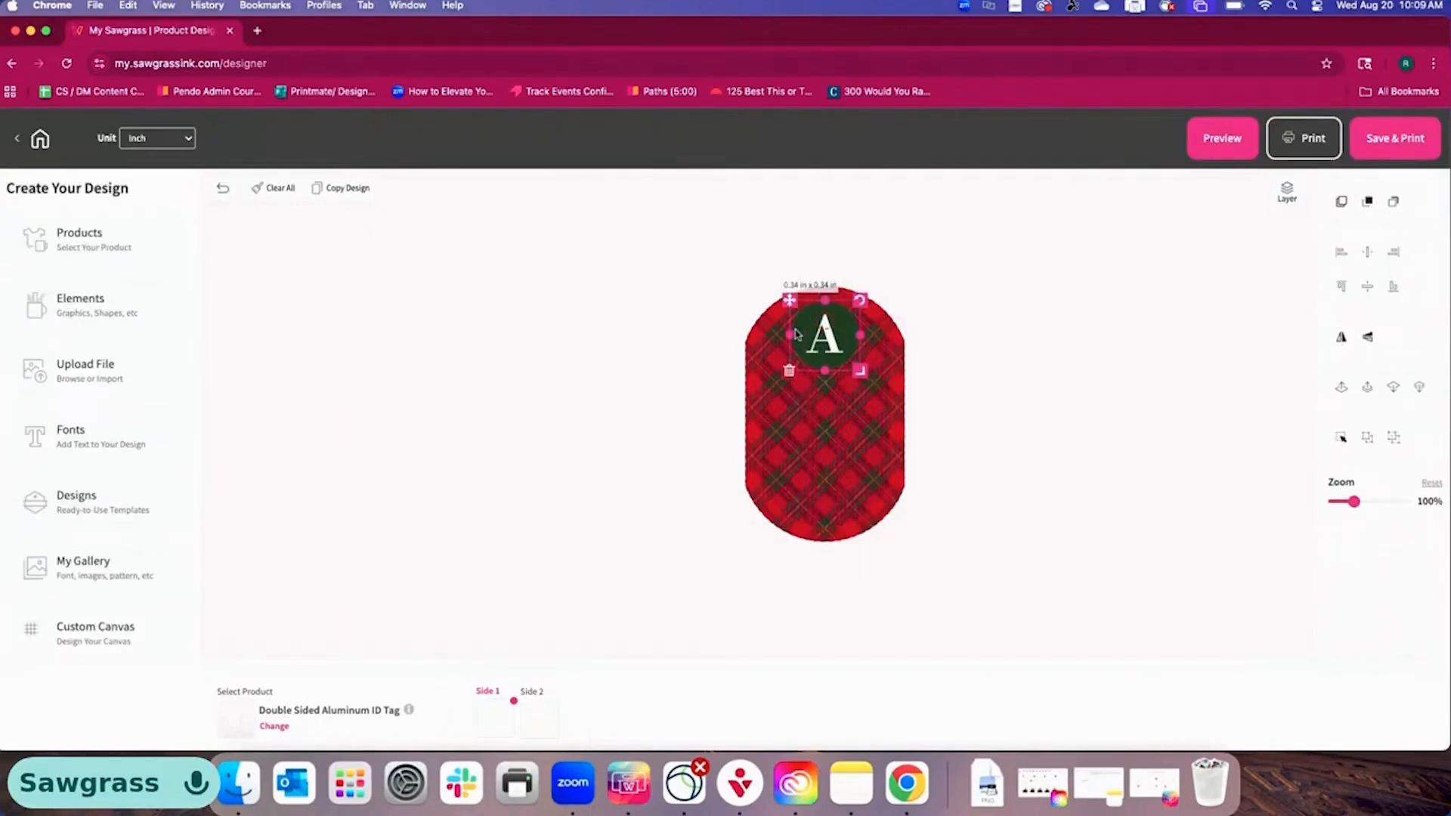
key("Down")
key("Down")
key("Down")
key("Down")
key("Down")
key("Down")
key("Down")
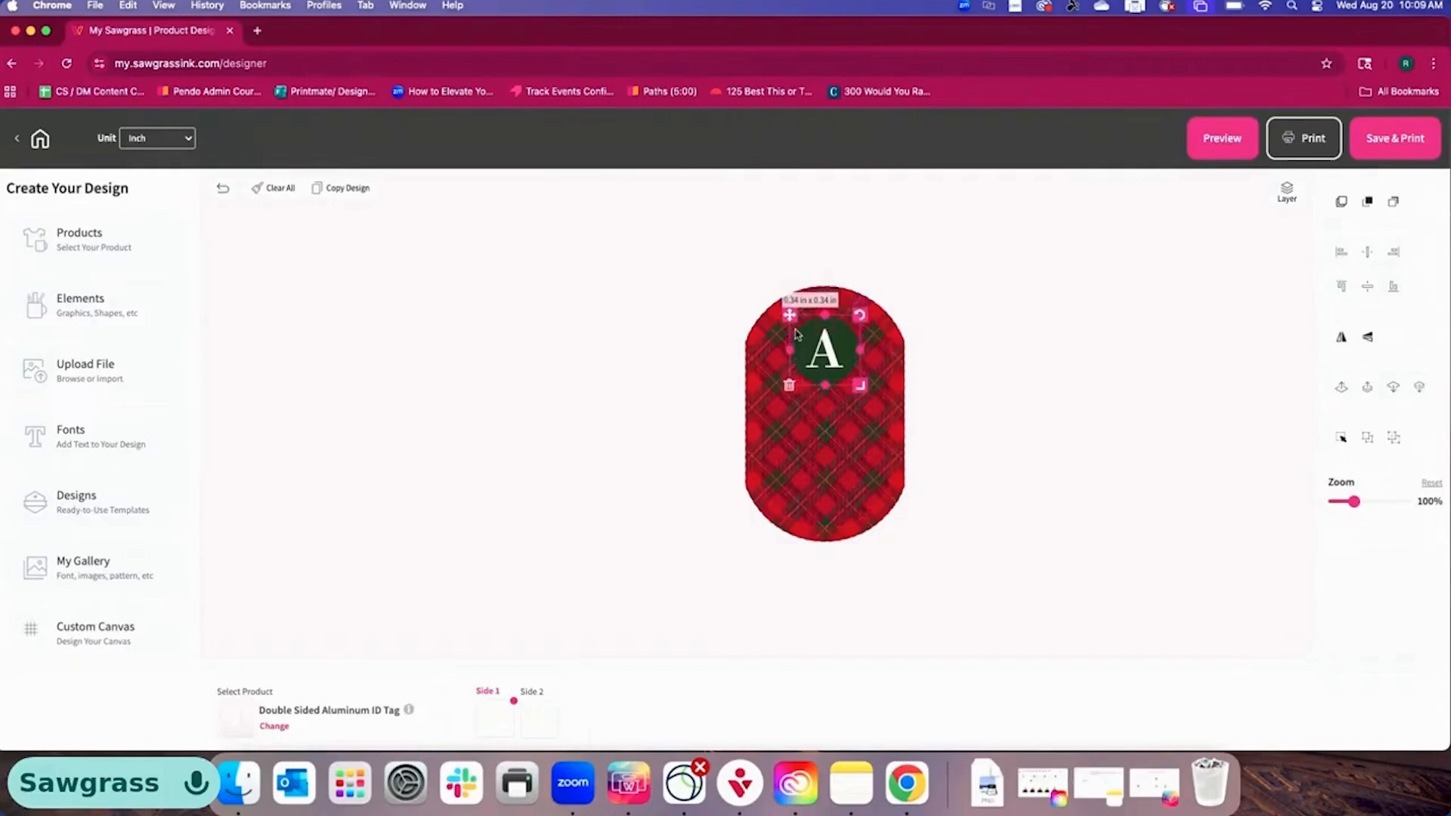
key("Down")
key("Down")
key("Down")
key("Down")
key("Down")
key("Down")
key("Down")
key("Down")
key("Down")
key("Down")
key("Down")
key("Down")
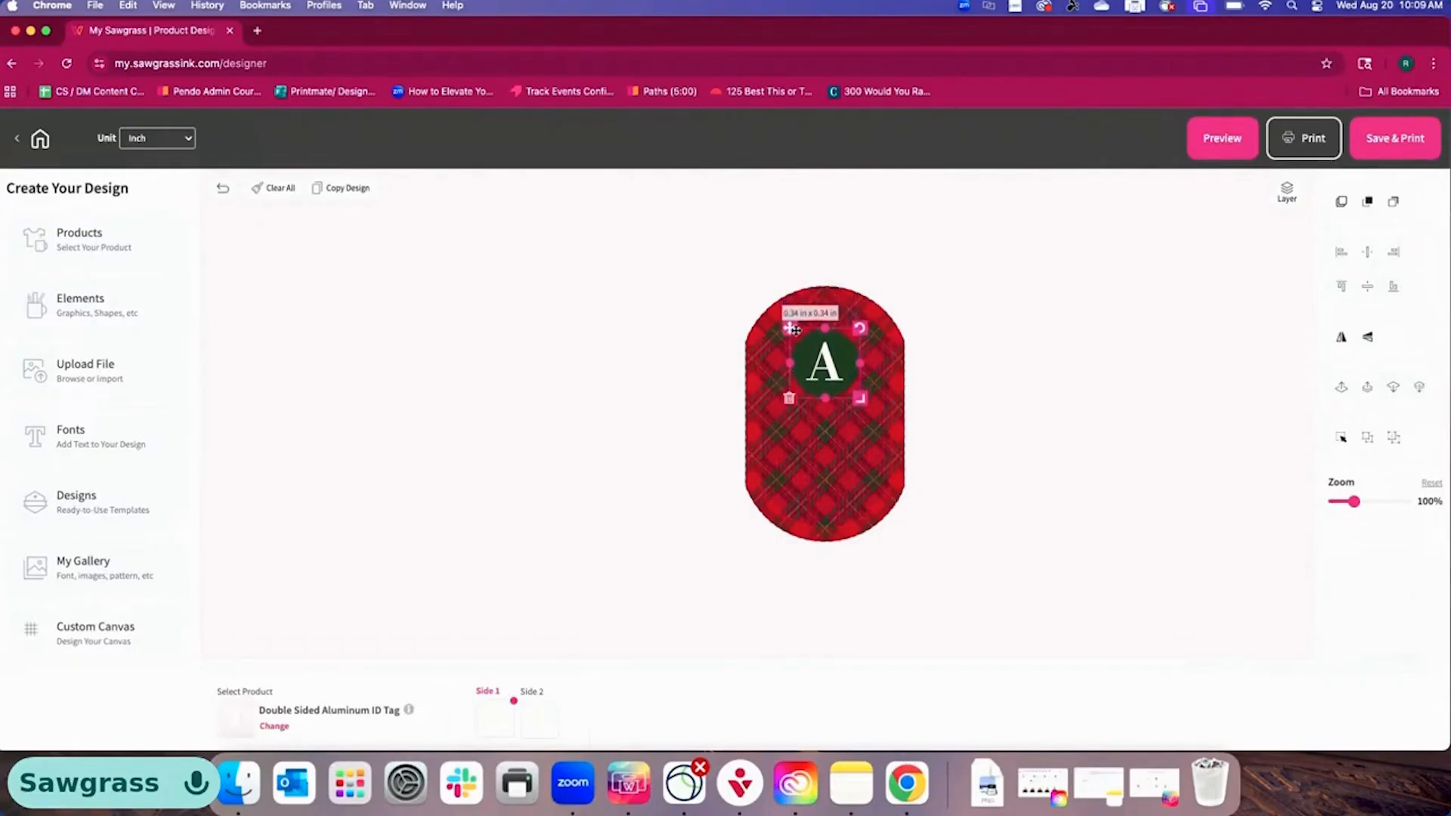
key("Down")
key("Down")
key("Down")
key("Down")
key("Down")
key("Down")
key("Down")
key("Down")
key("Down")
key("Down")
key("Down")
key("Down")
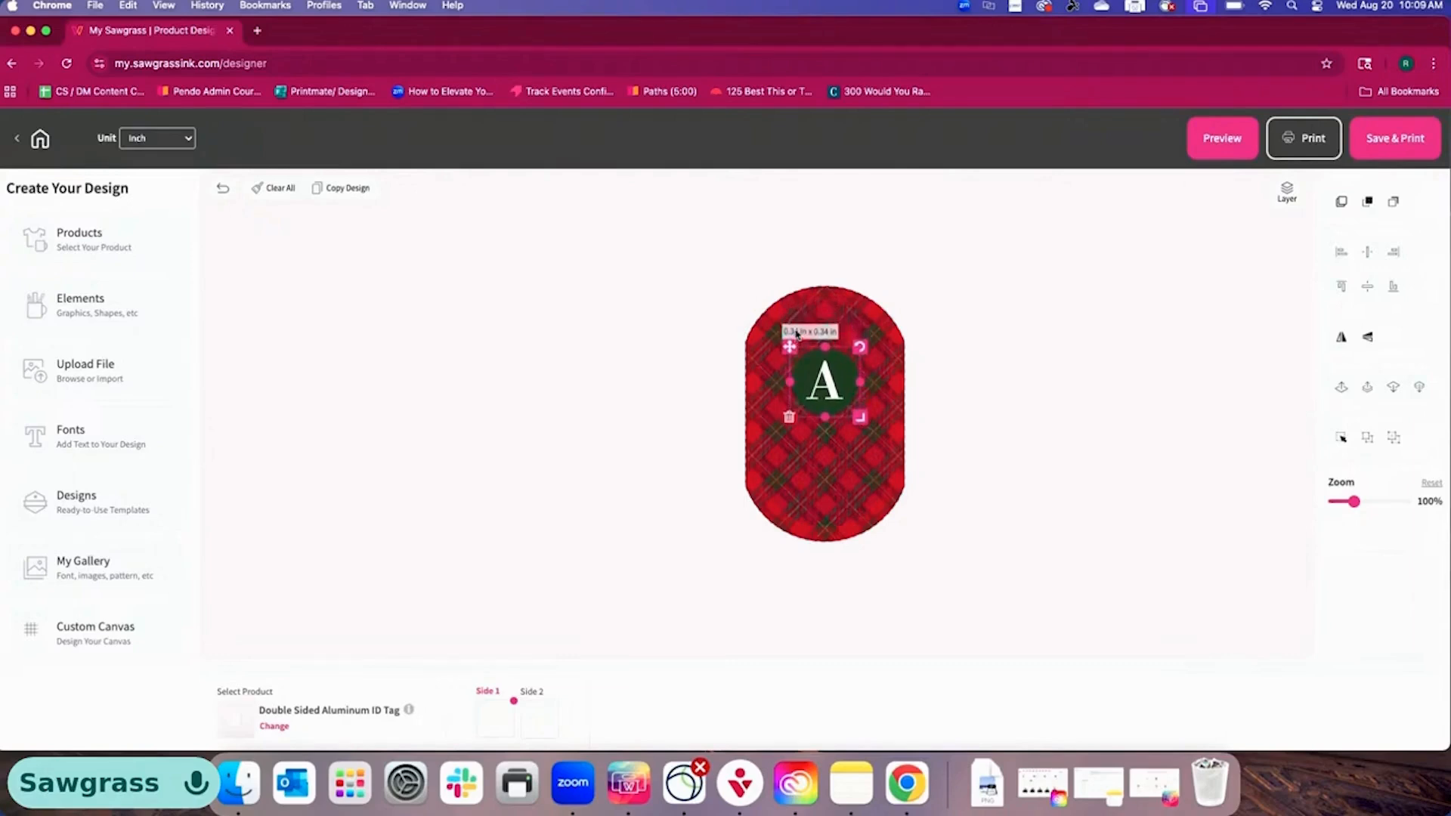
key("Down")
key("Down")
key("Down")
key("Down")
key("Down")
key("Down")
key("Down")
key("Down")
key("Down")
key("Down")
key("Down")
key("Down")
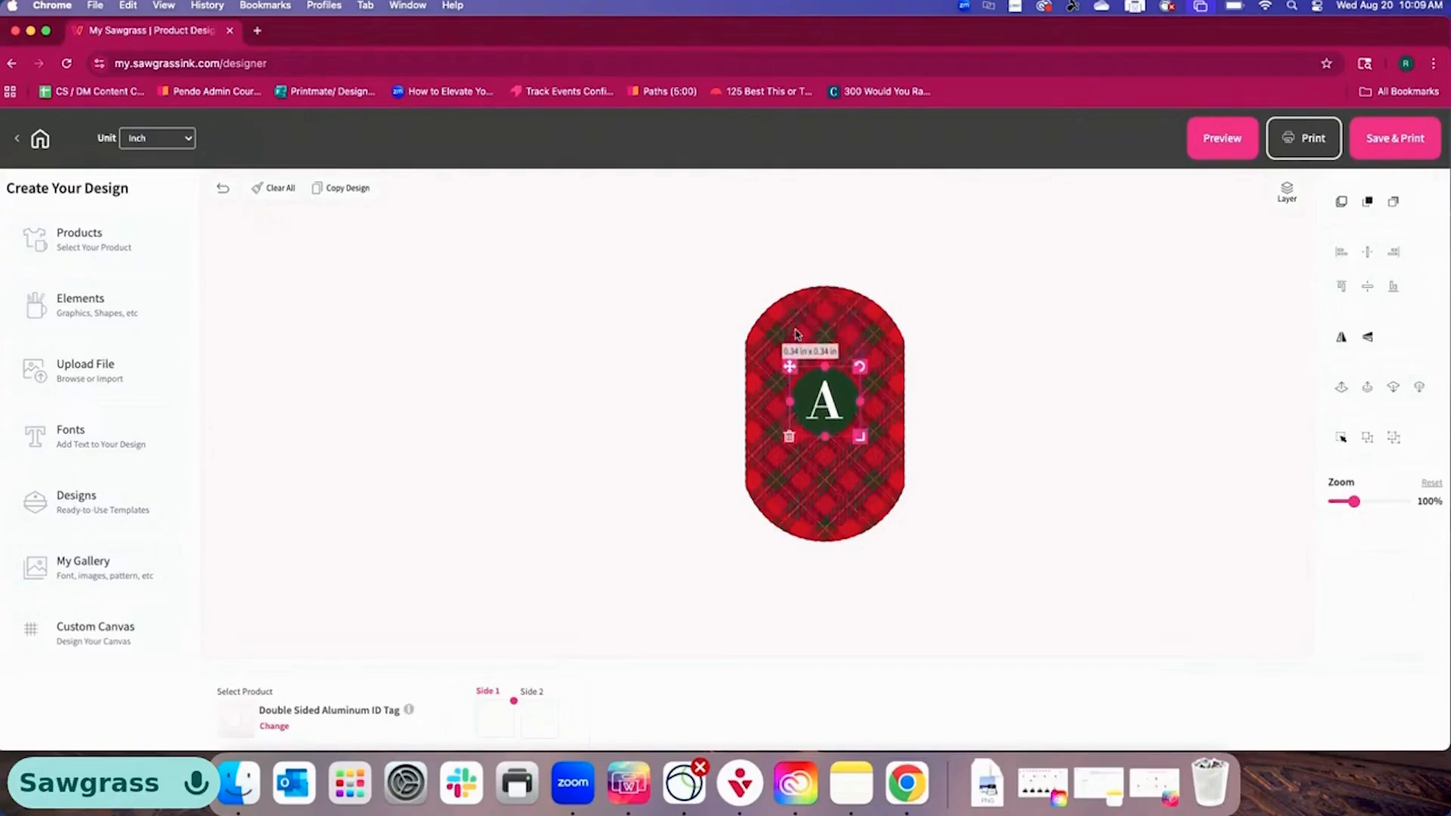
key("Down")
key("Down")
key("Down")
key("Down")
key("Down")
key("Down")
key("Down")
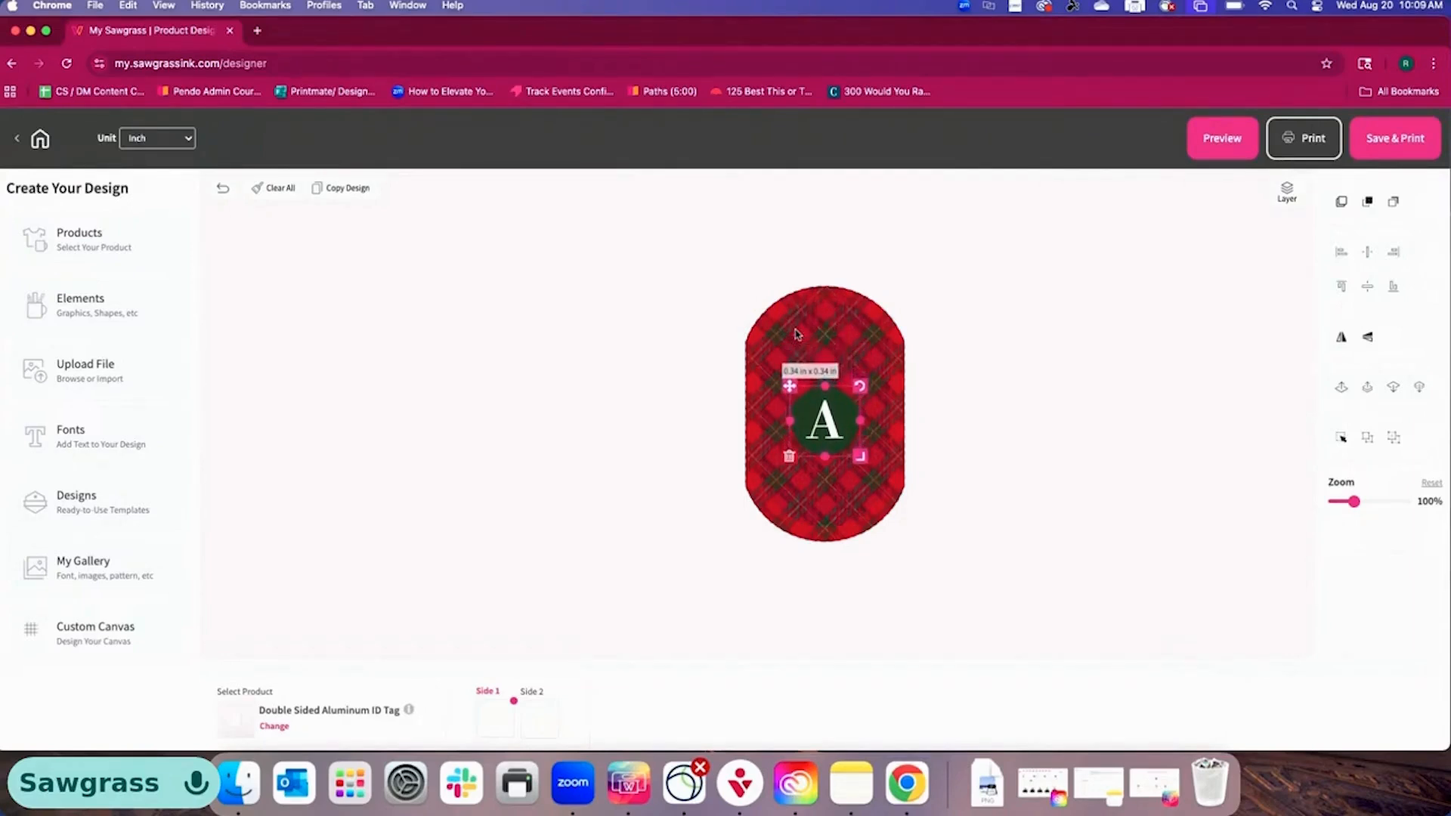
key("Down")
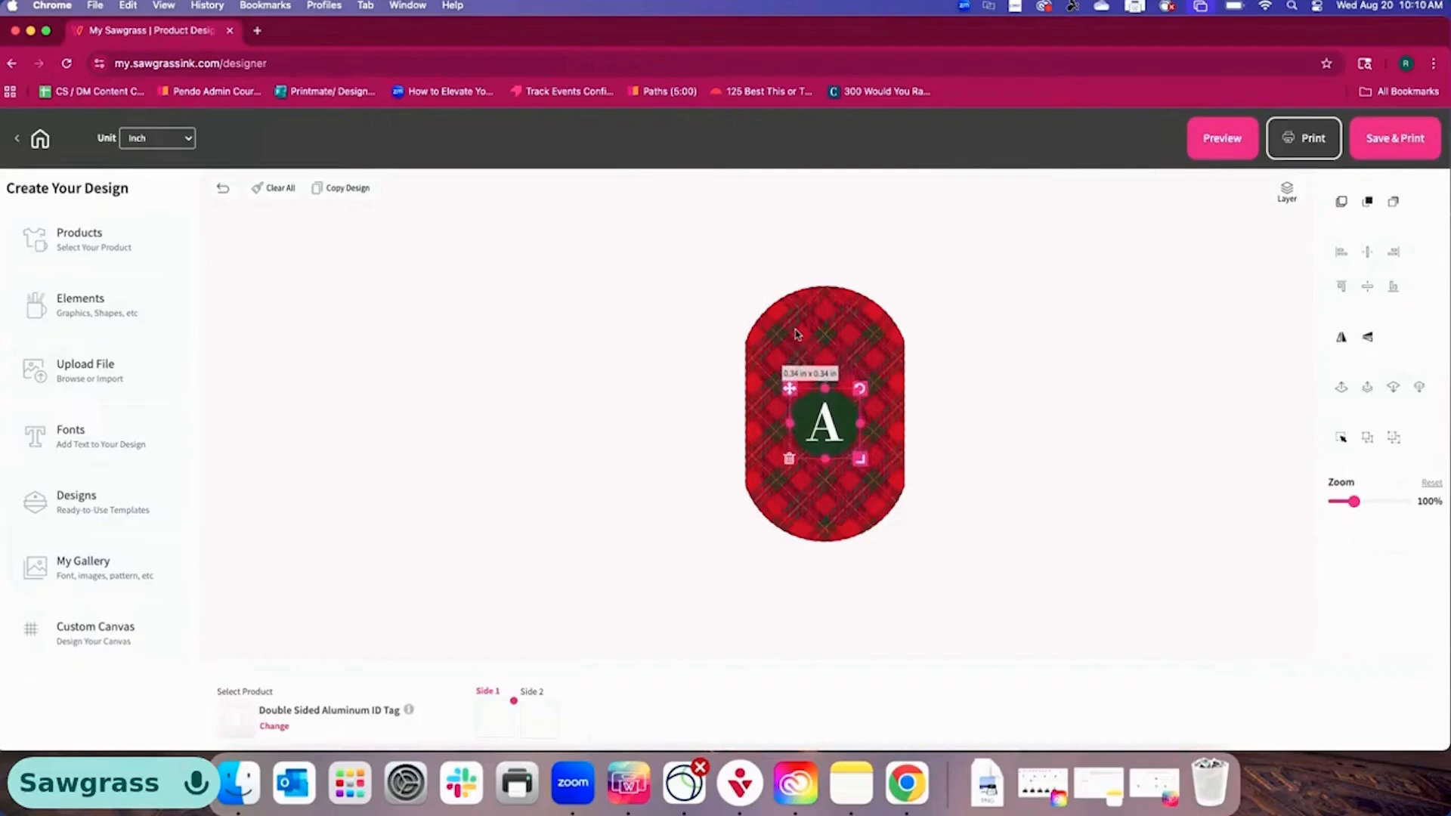
left_click(668, 253)
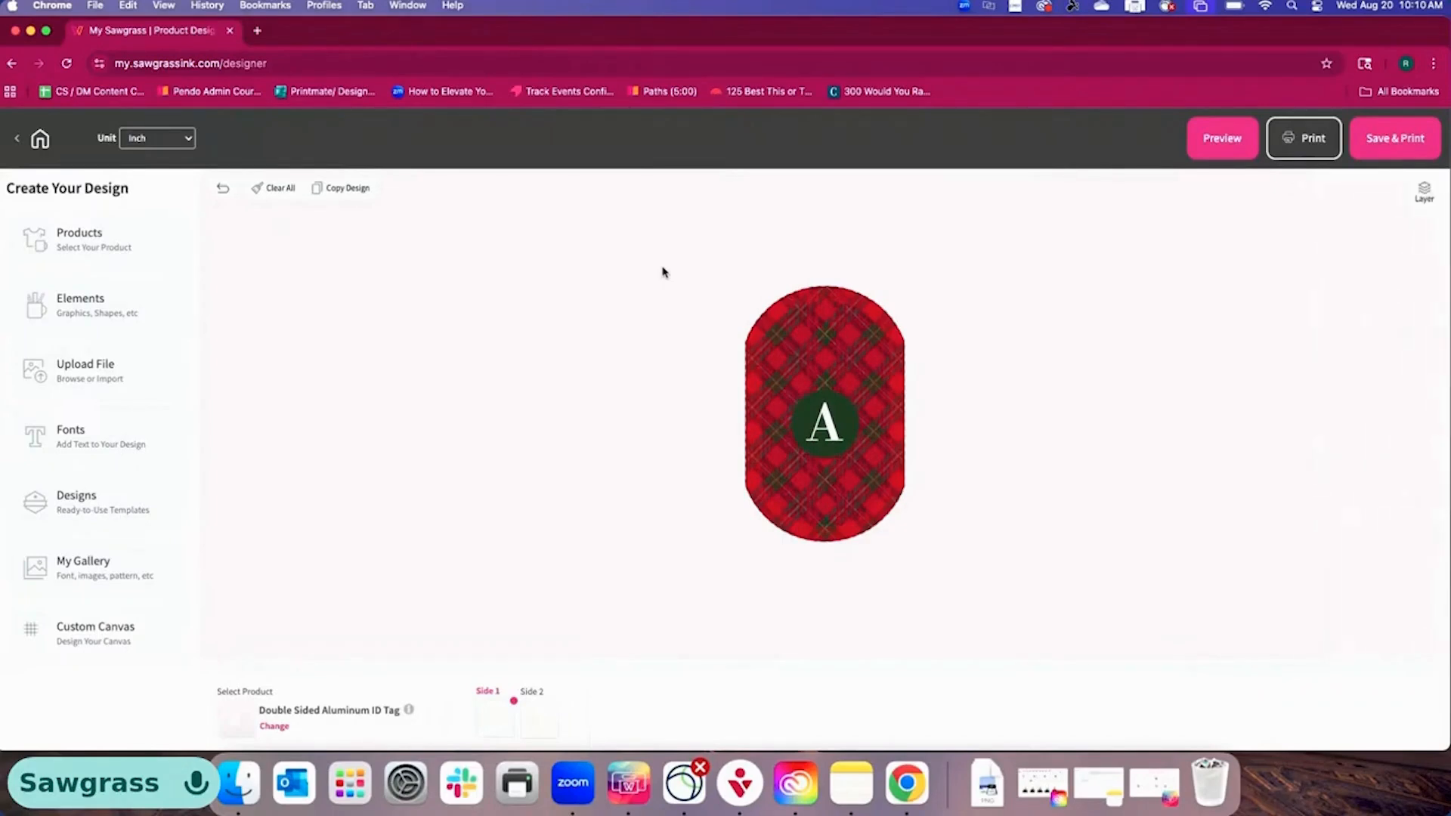
Send the tag design as a print file to Sawgrass Print Utility
left_click(1296, 139)
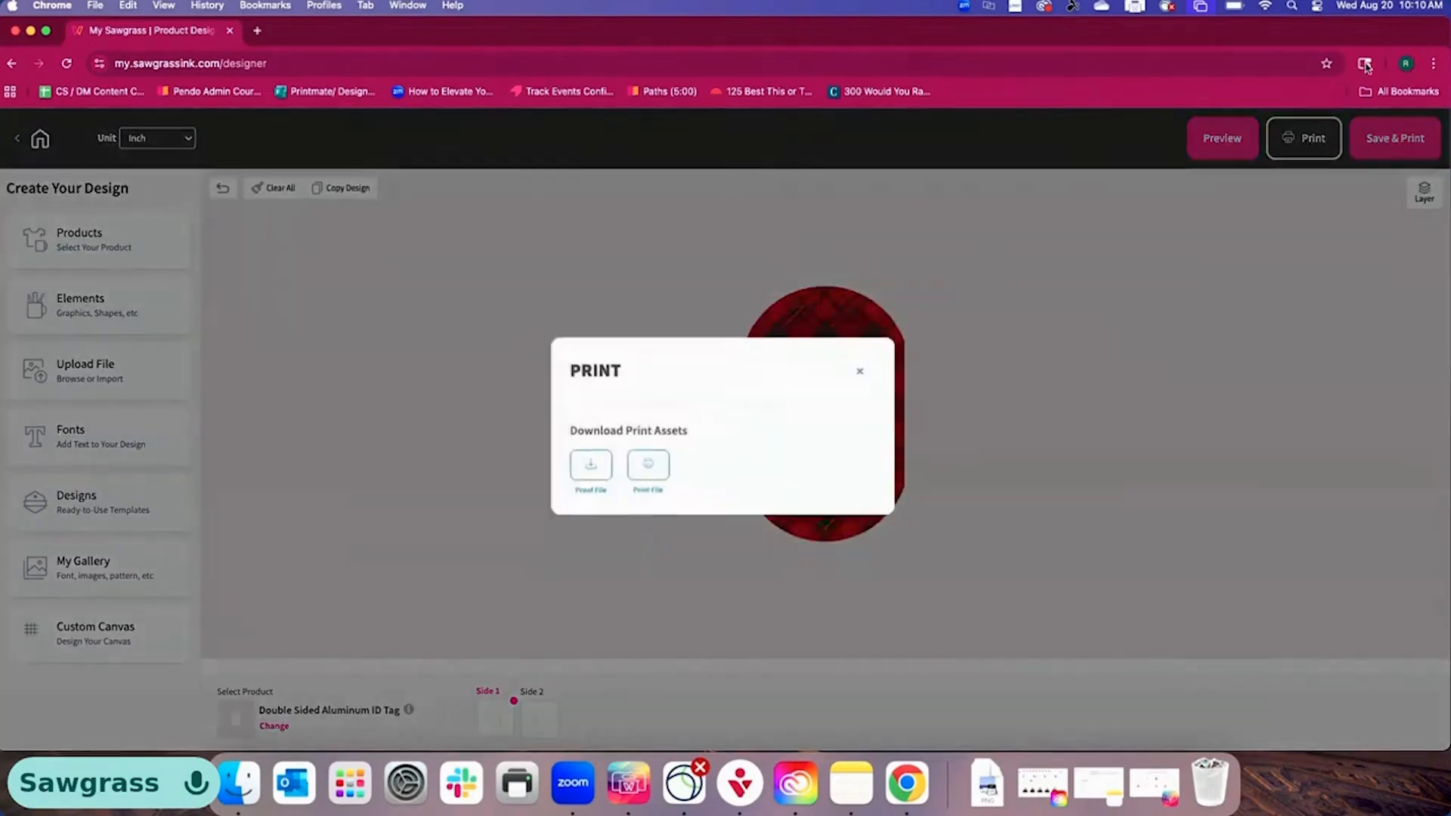
left_click(647, 474)
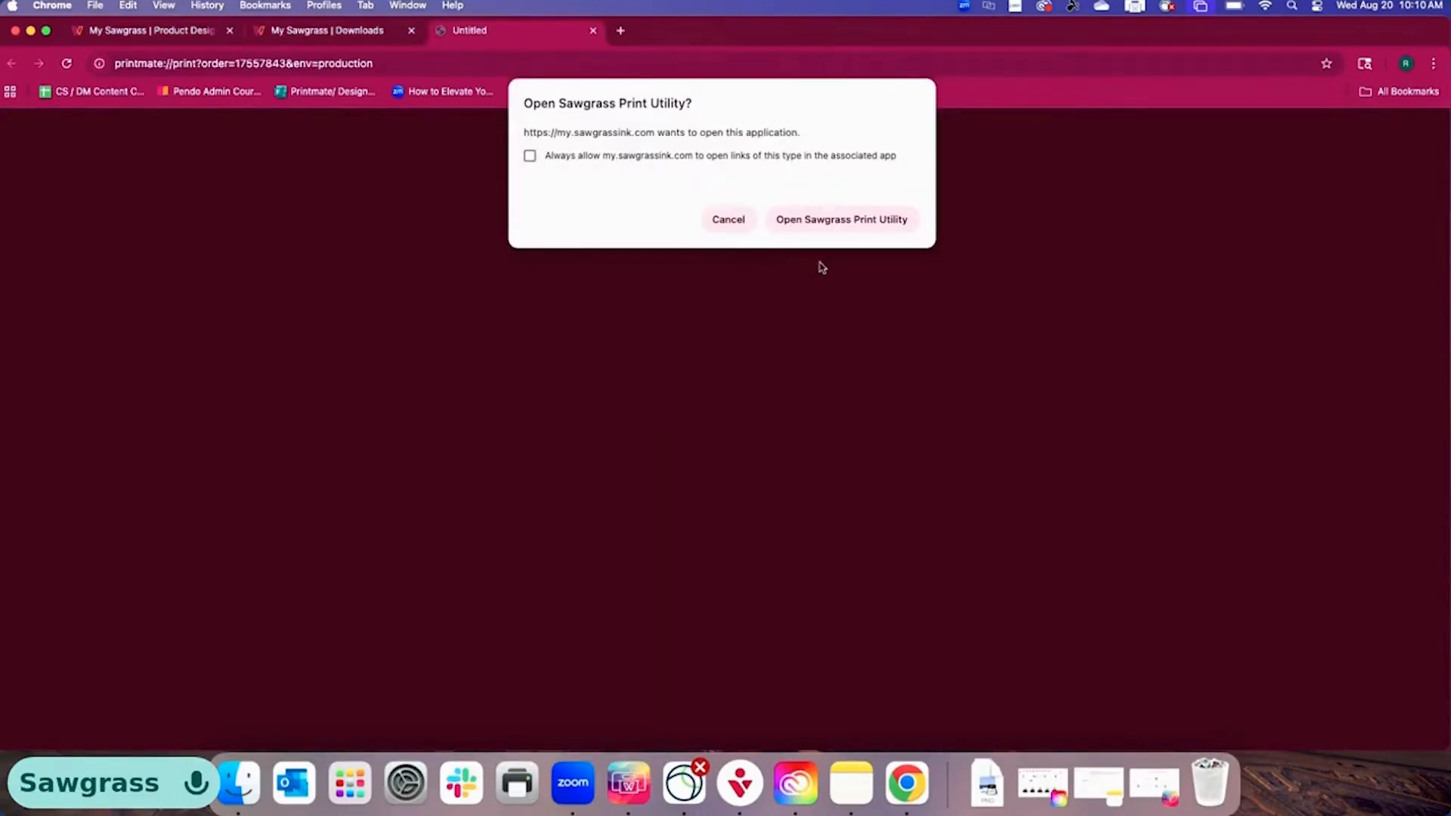
left_click(819, 222)
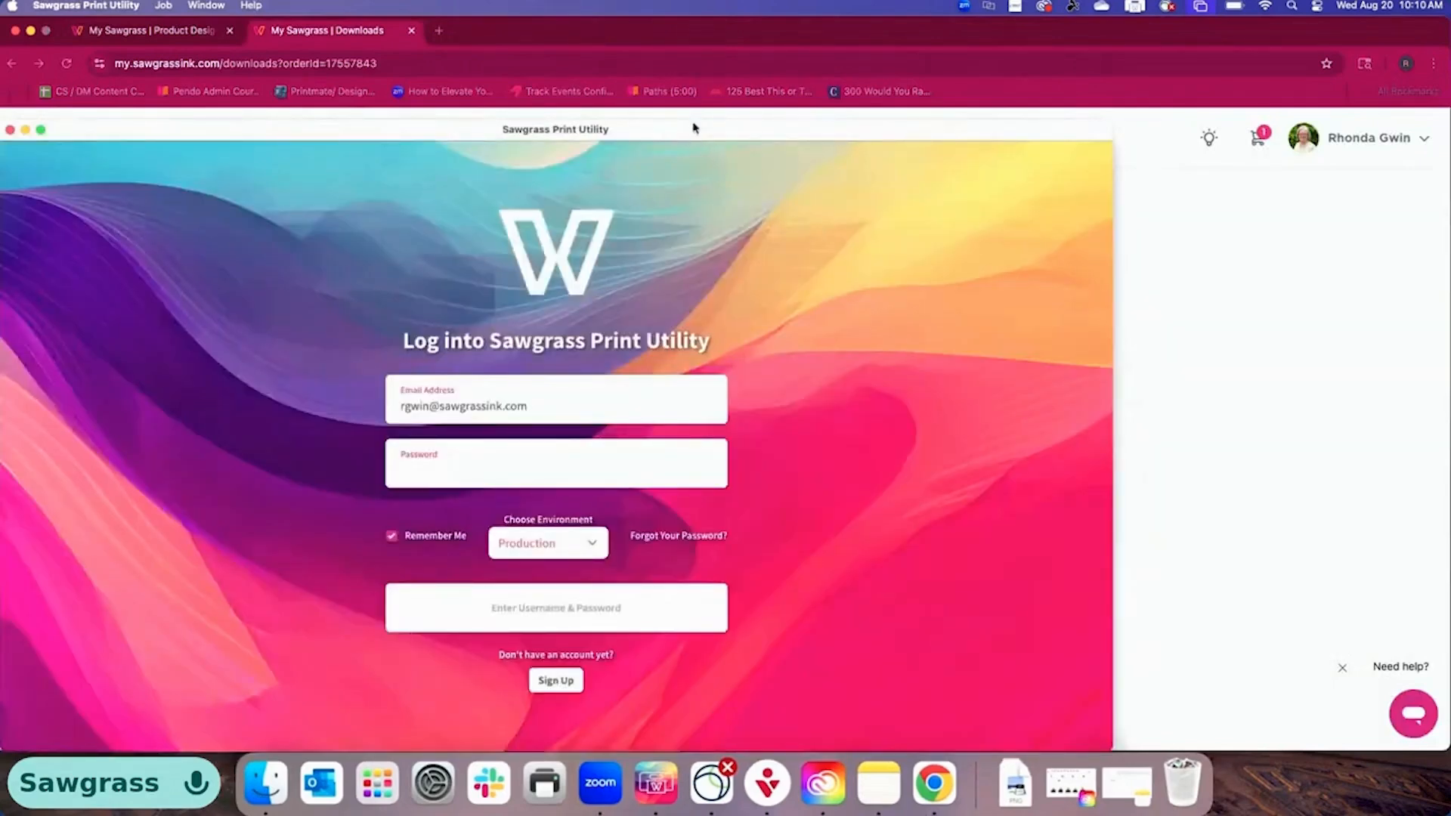
Log into Sawgrass Print Utility with the account password and dismiss the persona survey
left_click_drag(694, 128, 787, 39)
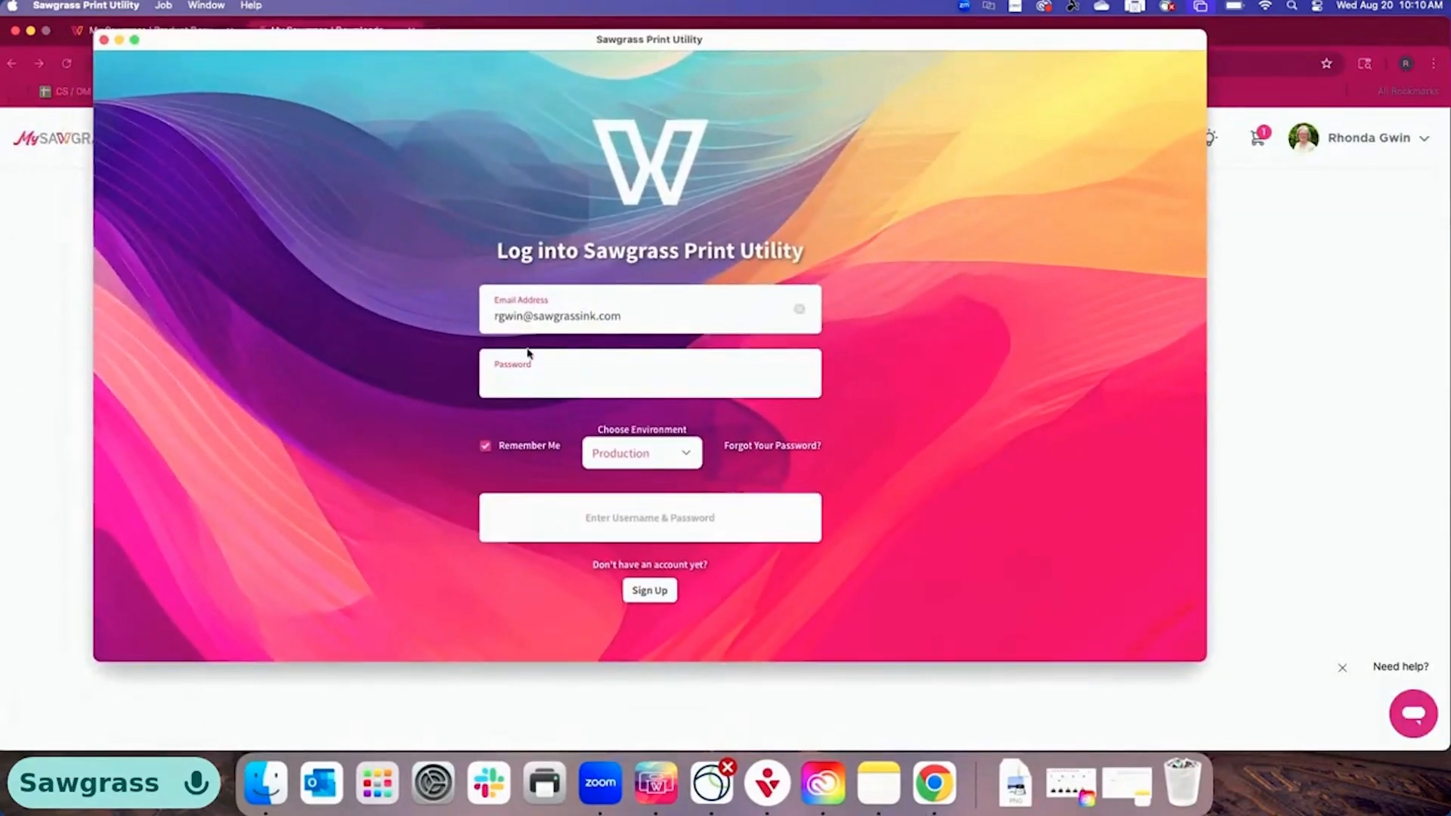
left_click(510, 383)
type("••")
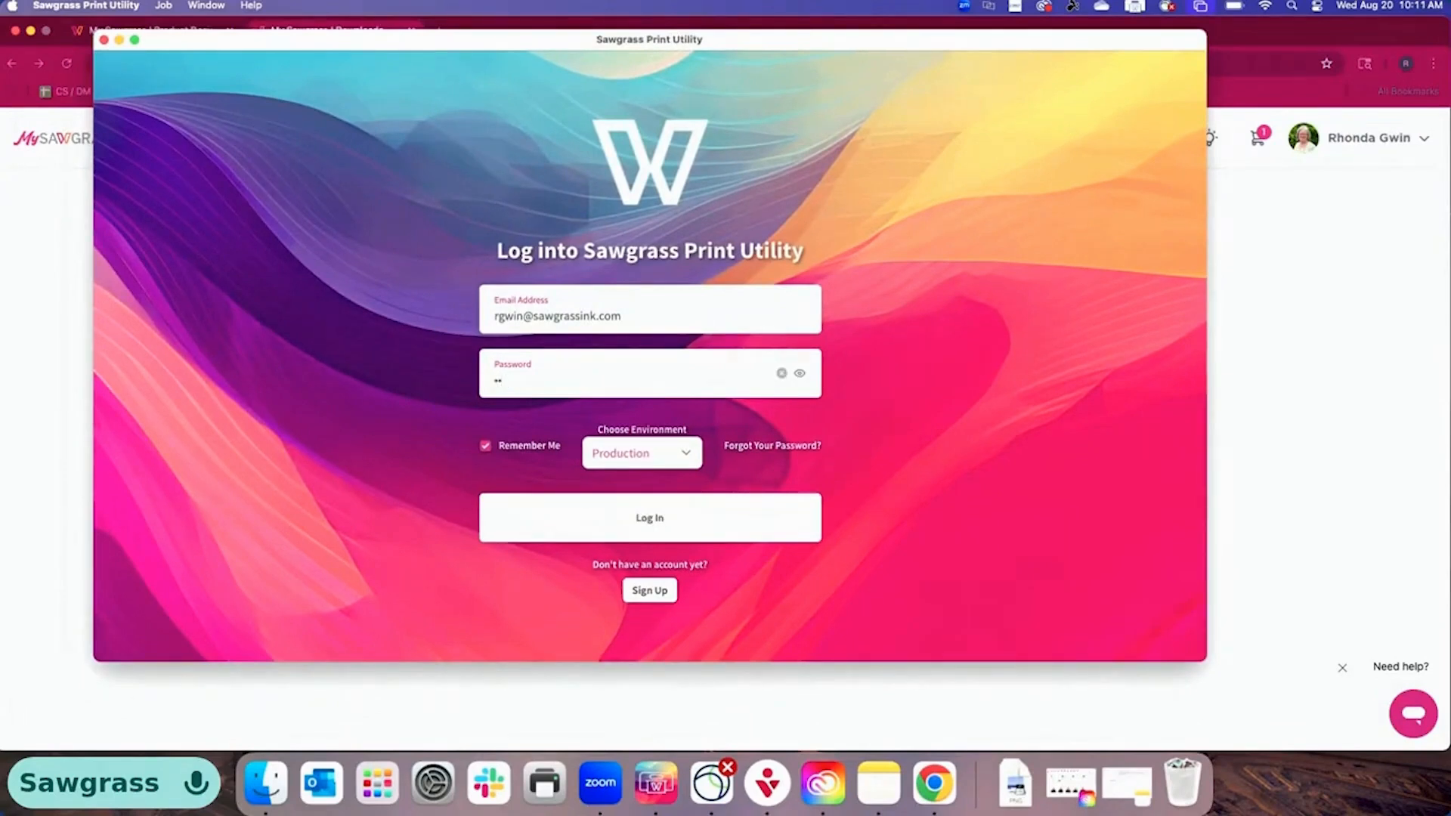
type("•••••••")
left_click(554, 519)
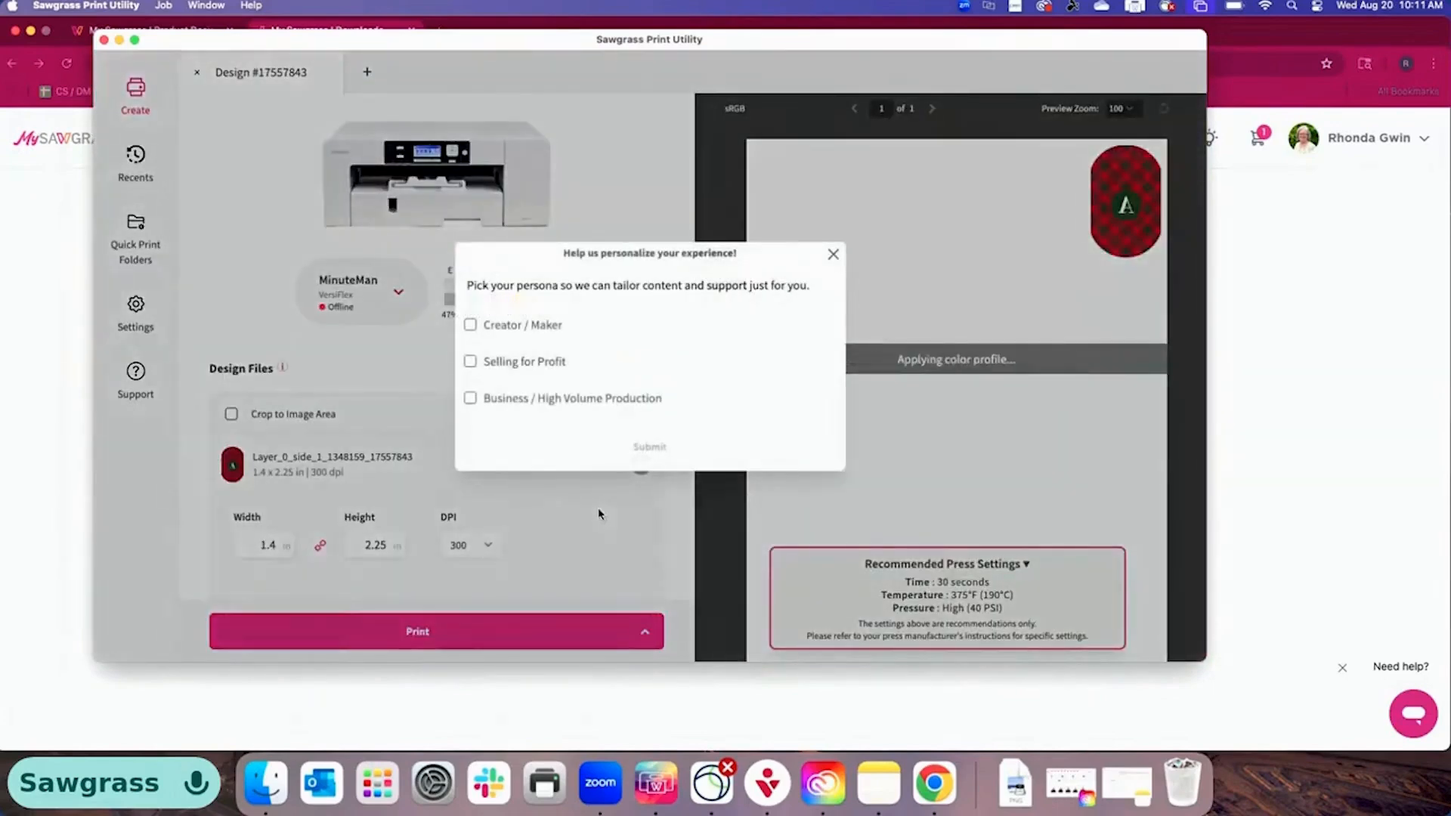
left_click(833, 257)
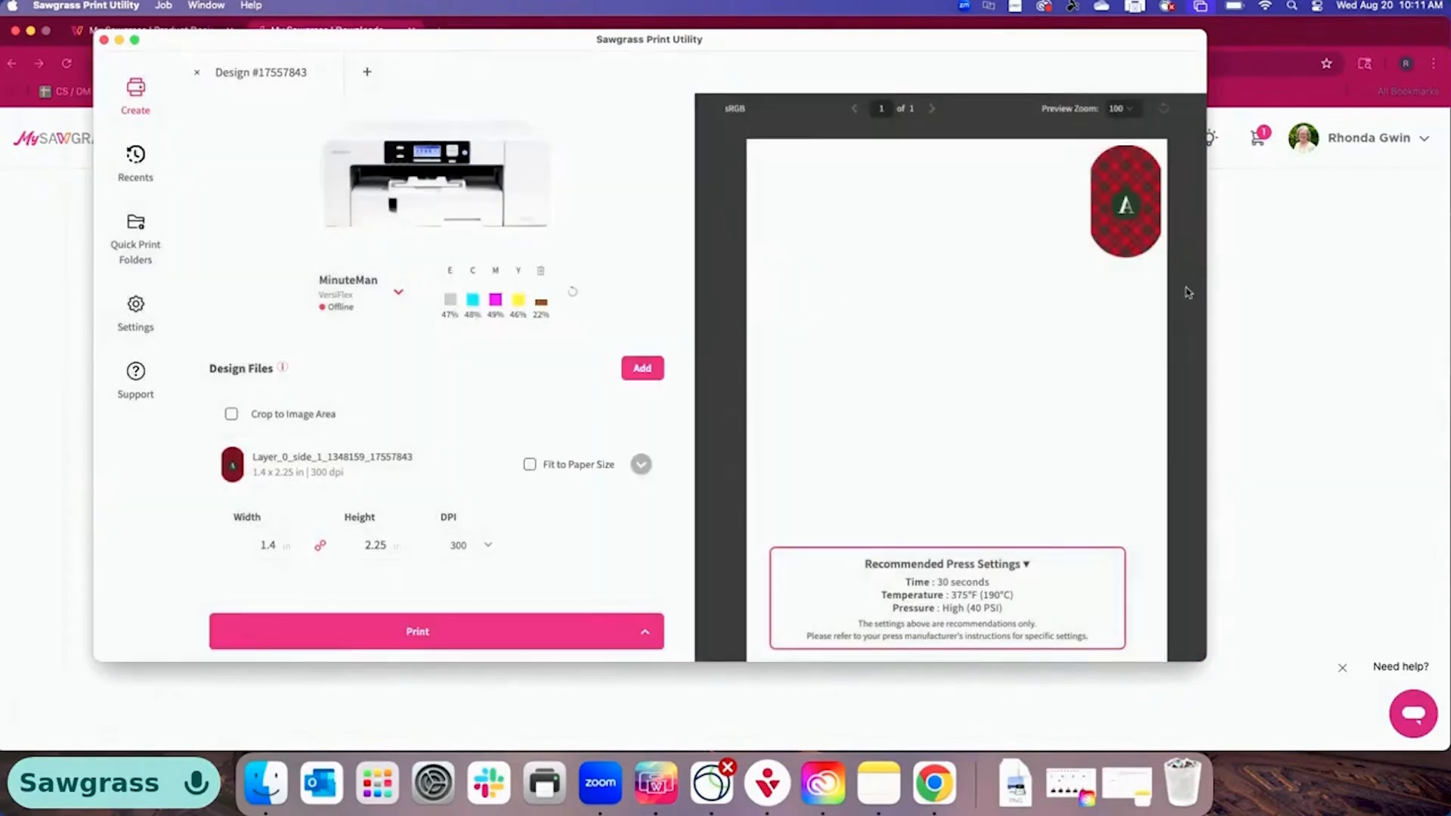
Widen the print utility window and choose SG1000 LSW as the printer for the tag design
left_click_drag(1209, 274, 1389, 278)
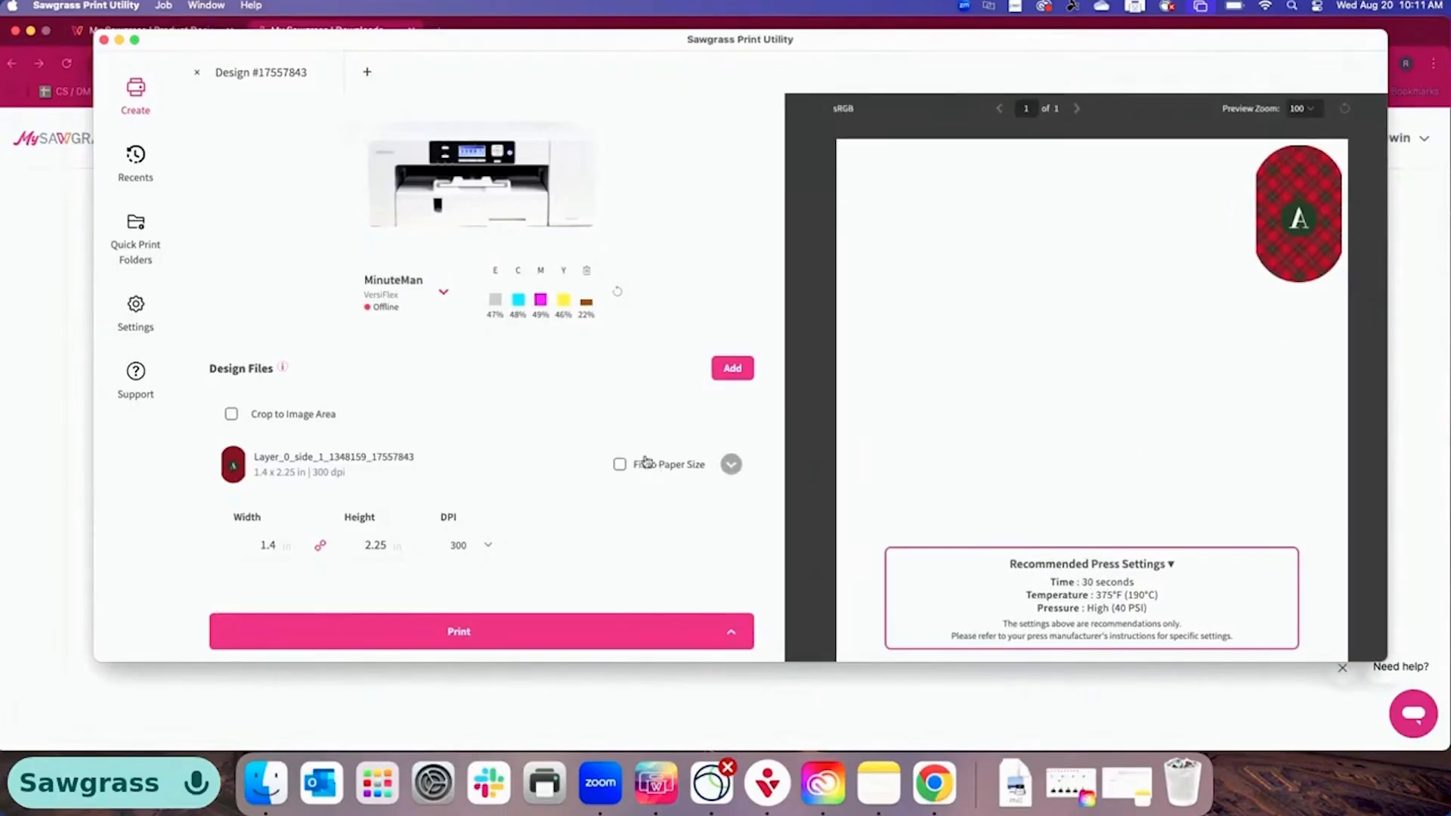
left_click(443, 297)
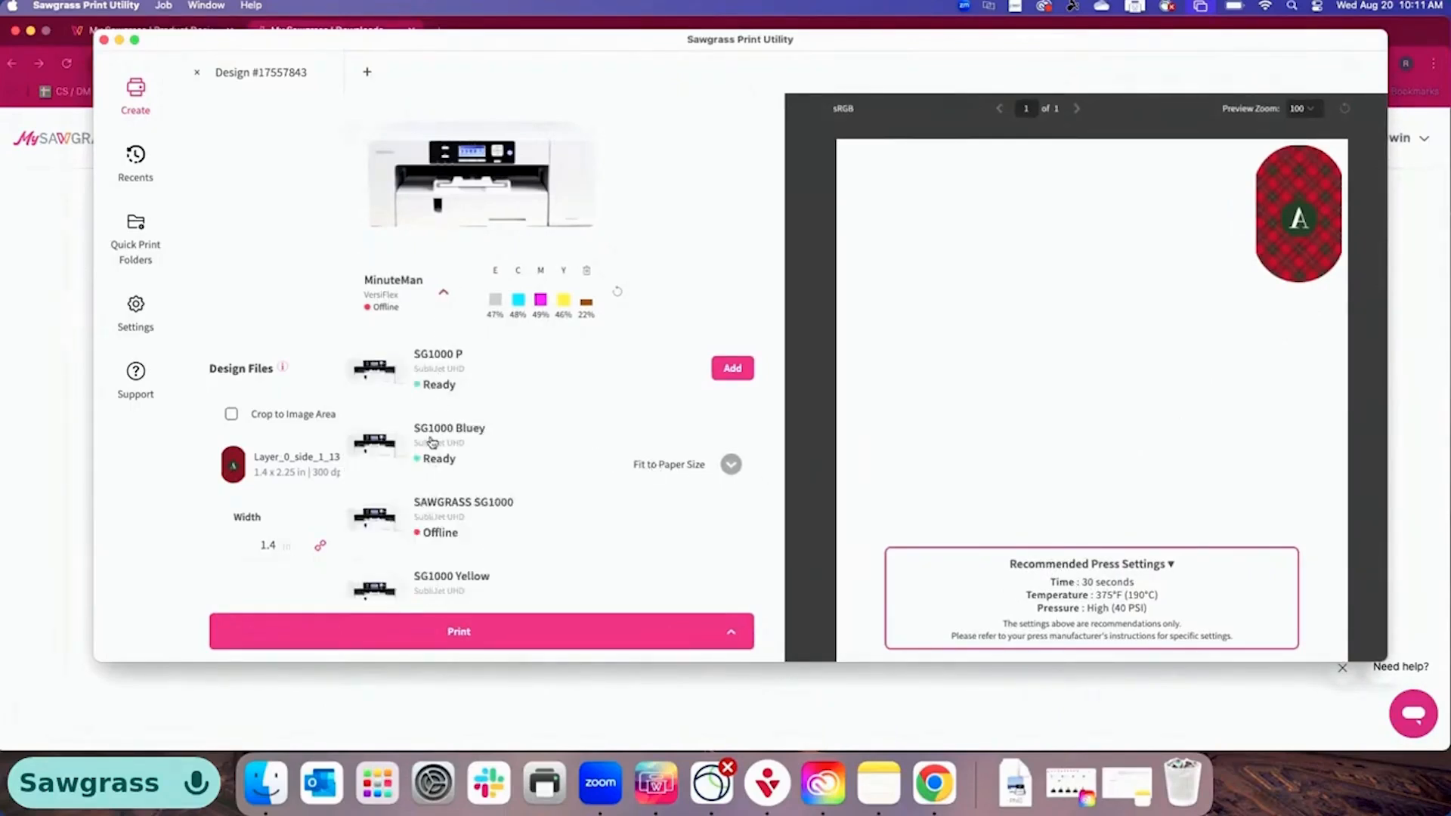
scroll(432, 447, "down", 4)
scroll(432, 447, "down", 6)
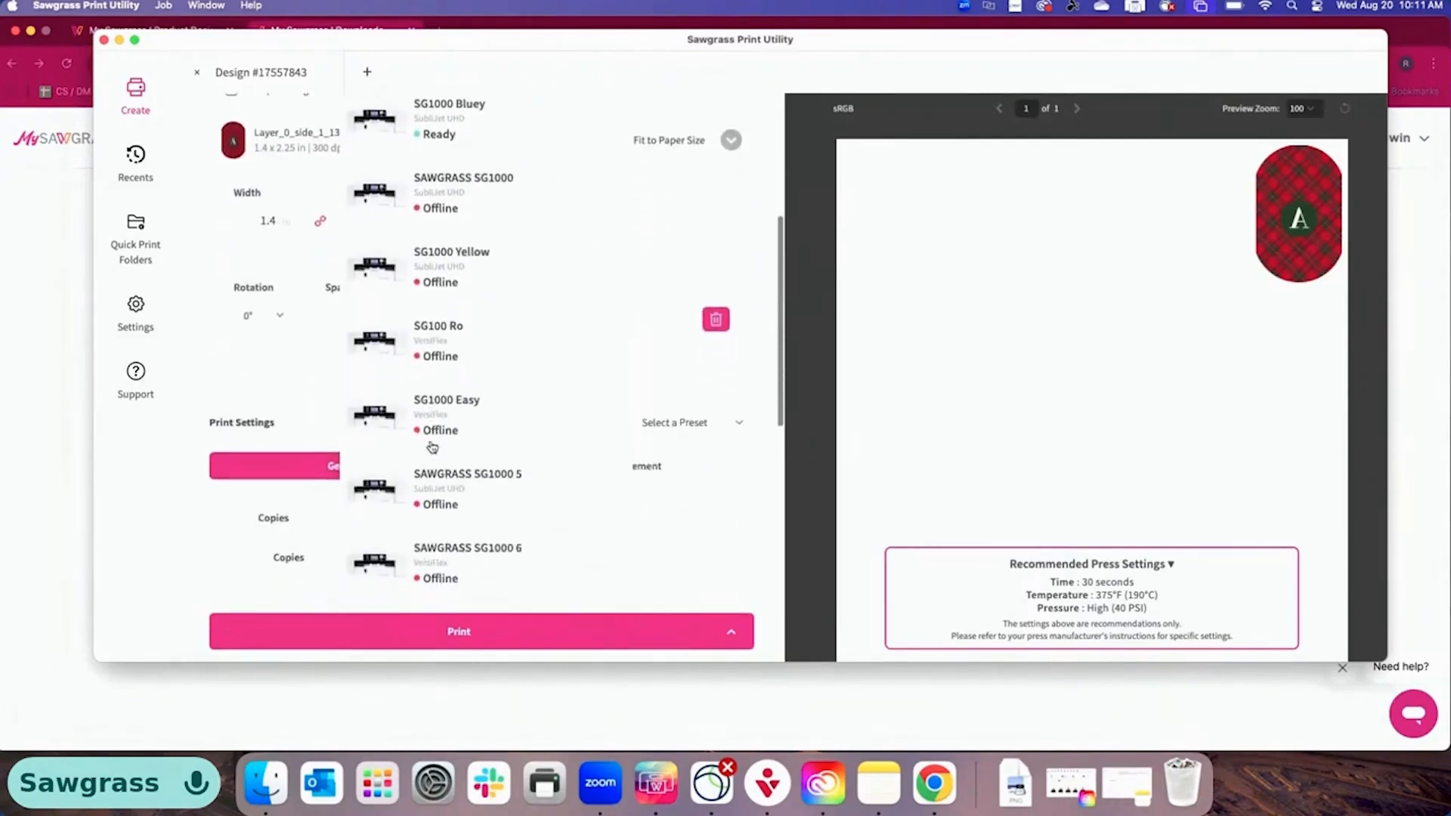
scroll(432, 446, "down", 6)
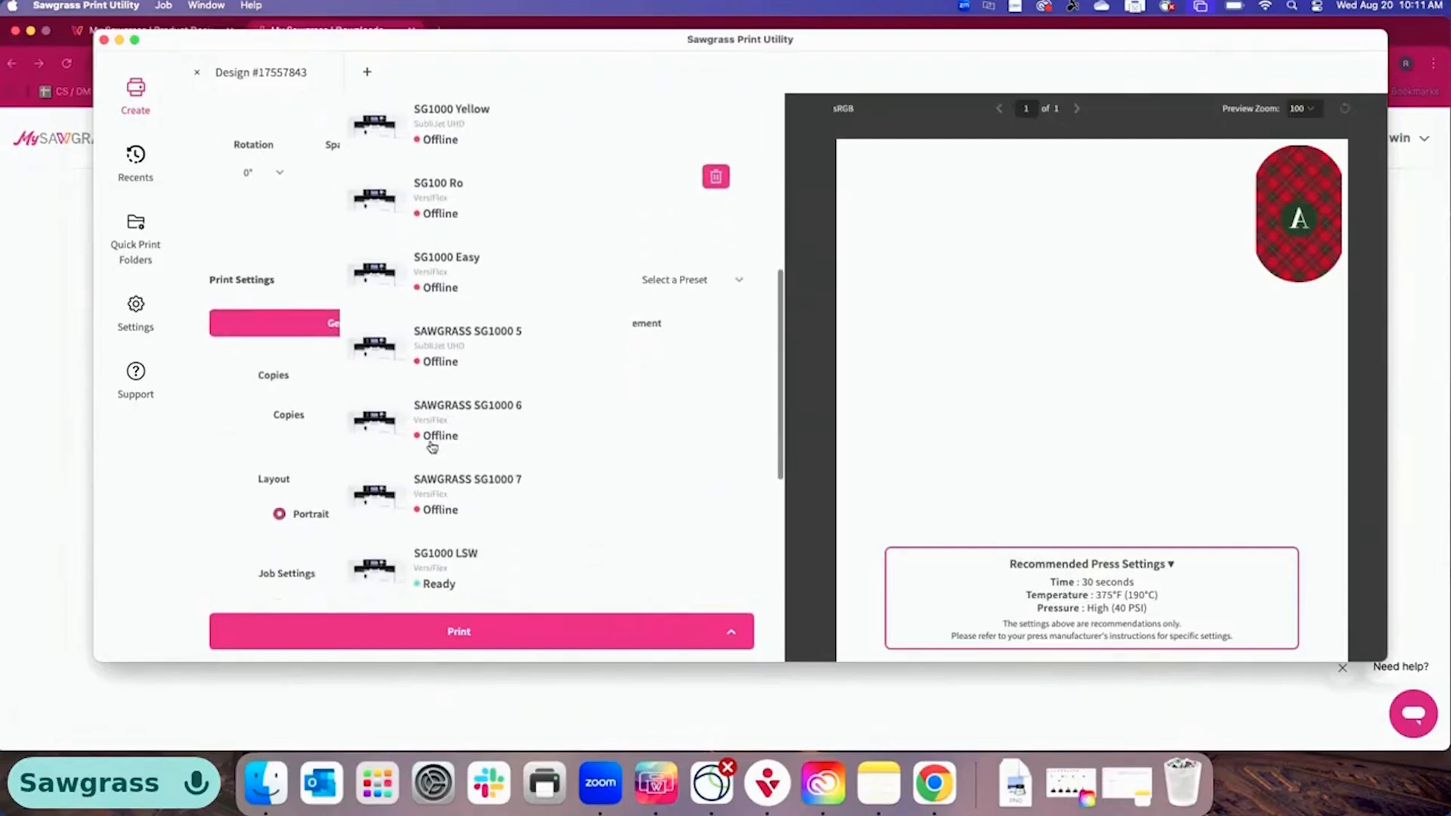
left_click(432, 436)
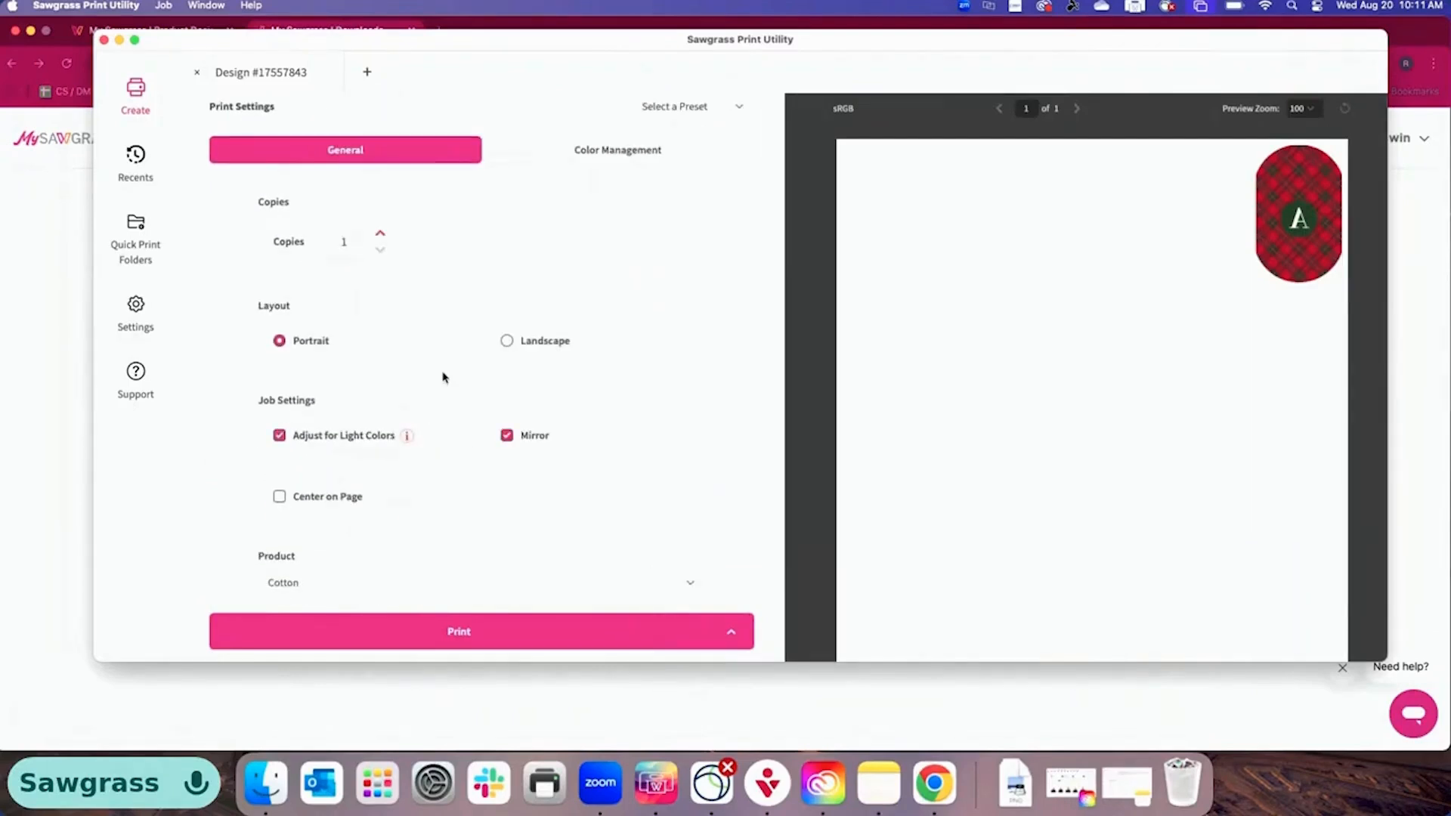
scroll(435, 260, "up", 15)
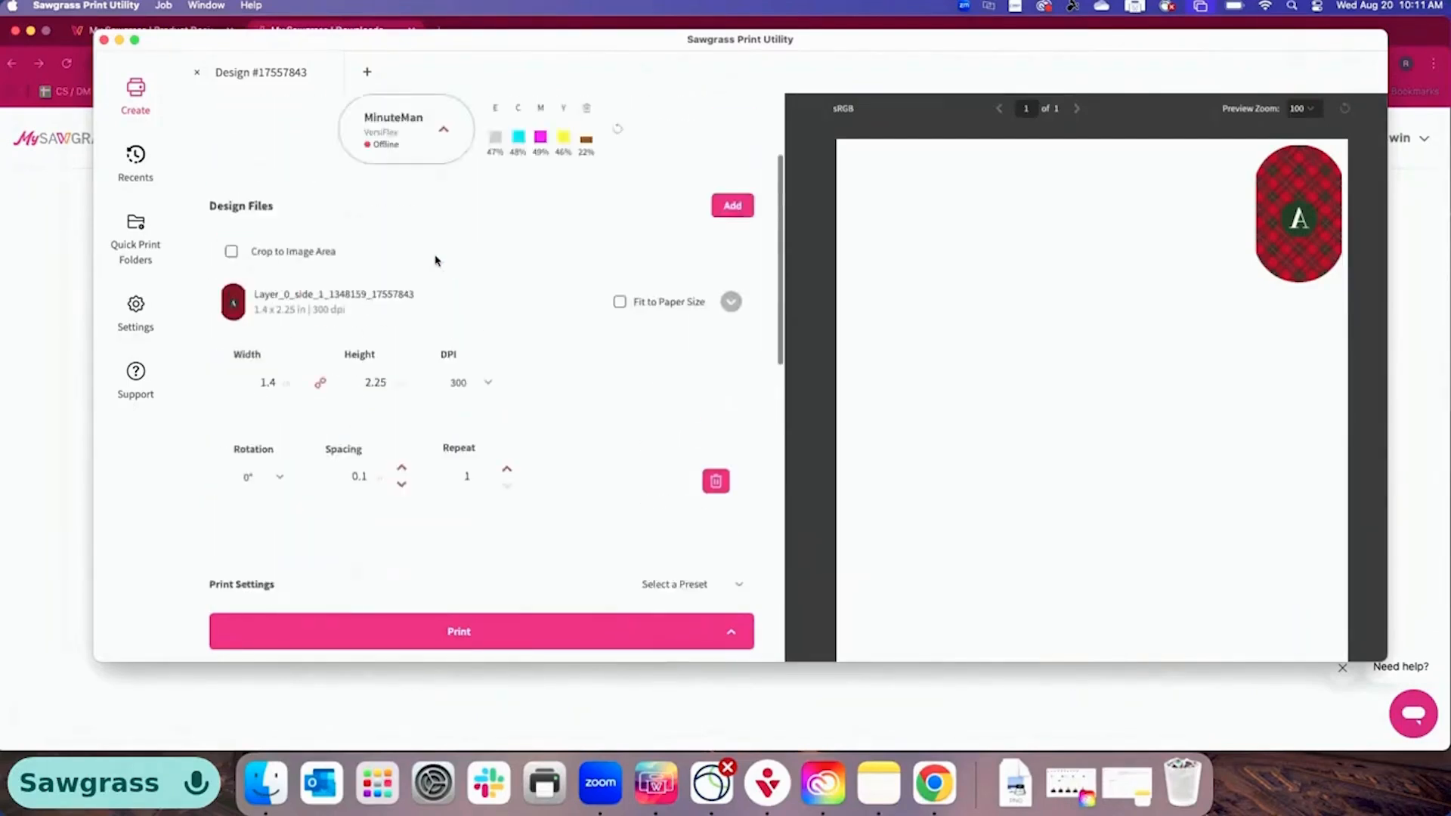
left_click(429, 281)
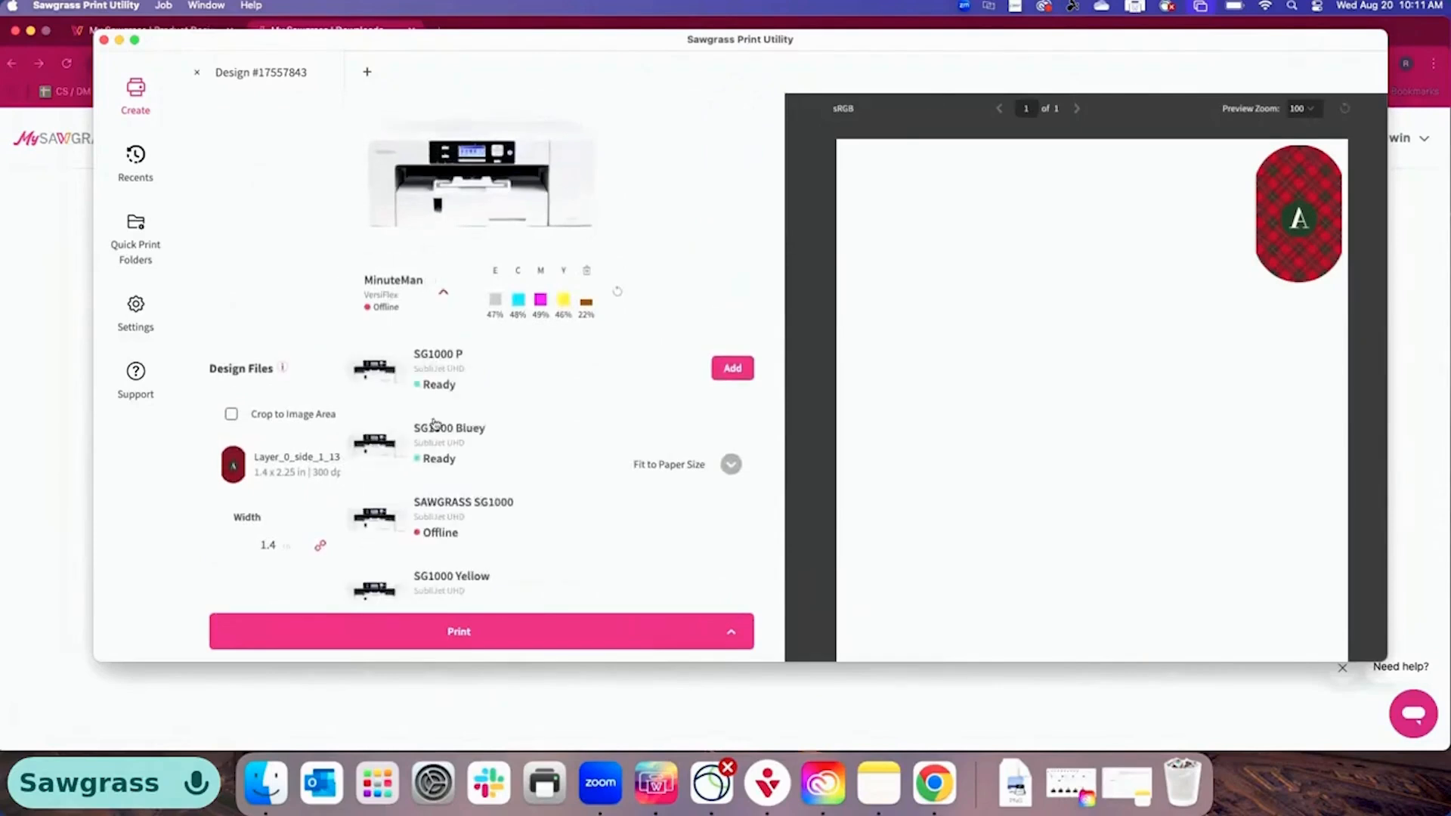
scroll(431, 421, "down", 7)
scroll(435, 424, "down", 9)
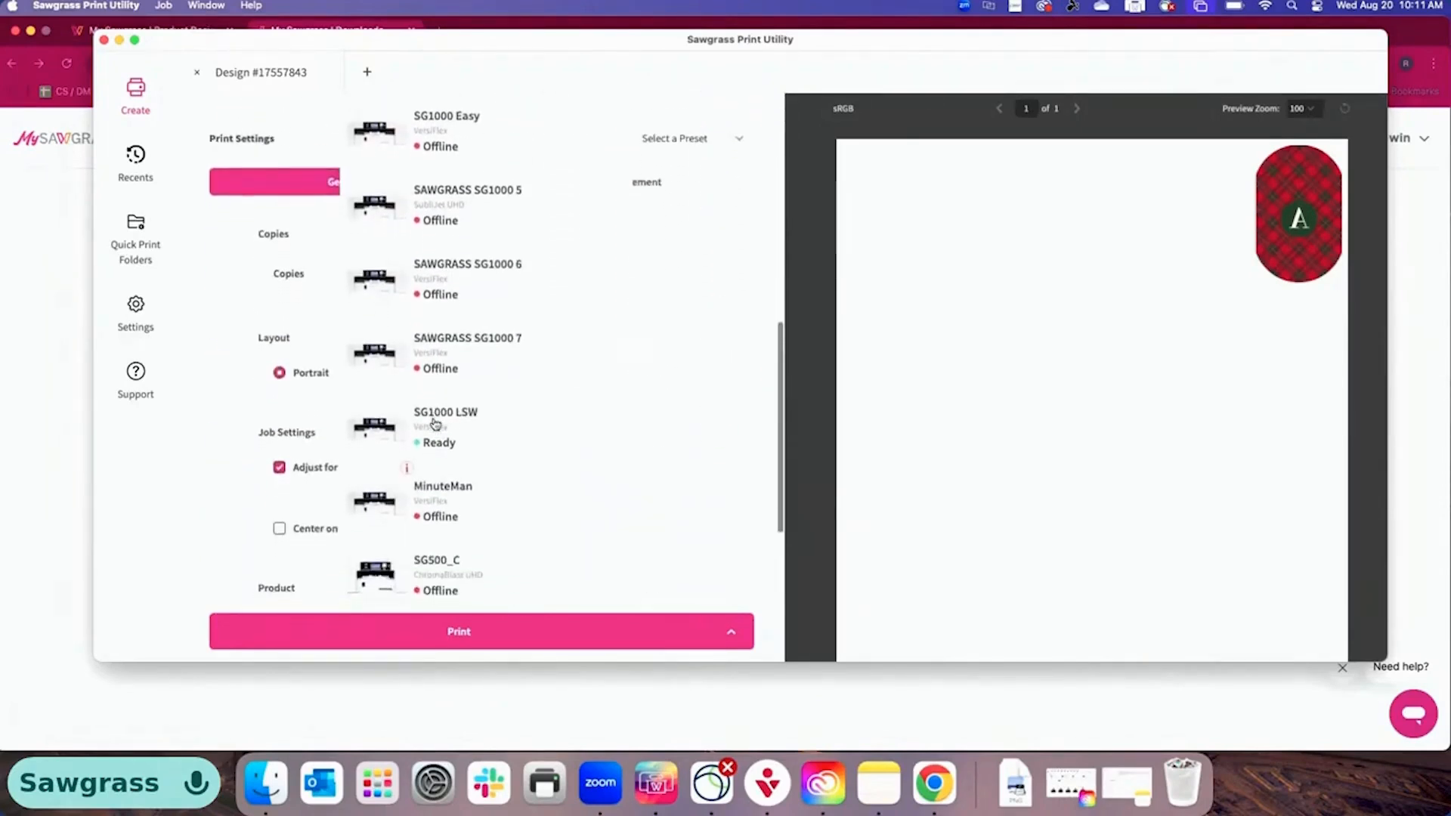
left_click(435, 420)
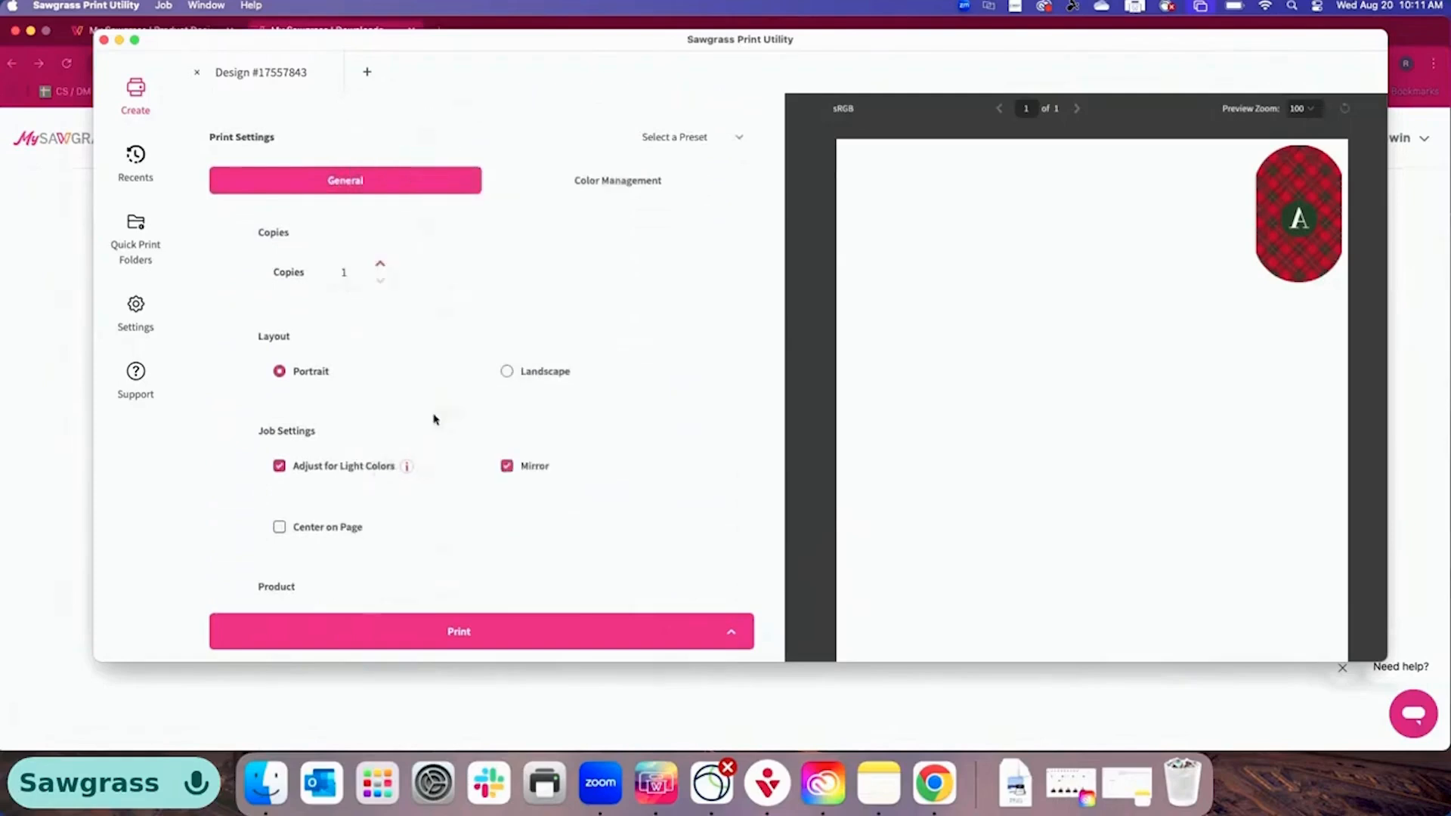
Set the print job's product to Metal and leave its media source on Tray 1
scroll(496, 444, "down", 8)
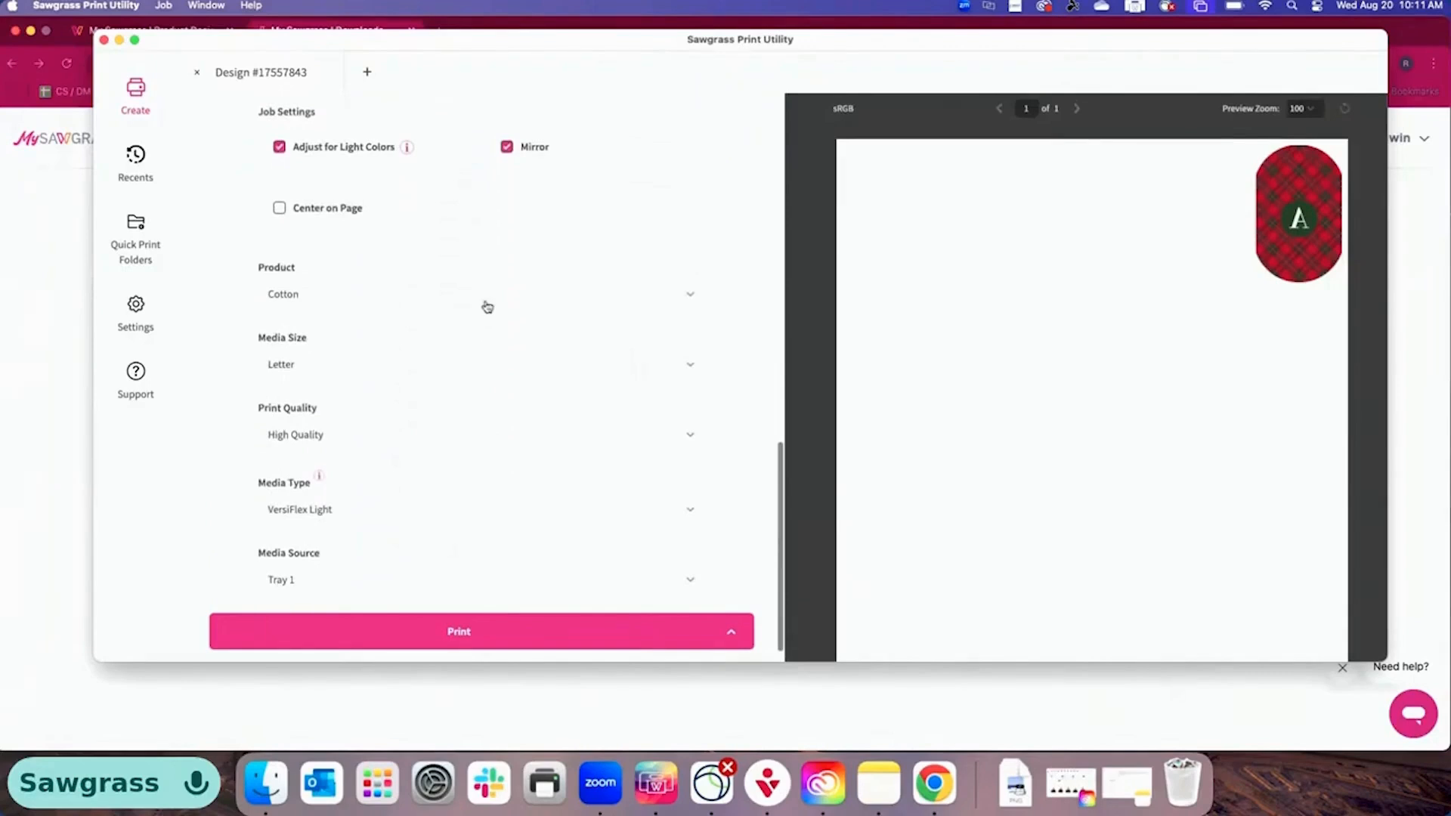
left_click(484, 304)
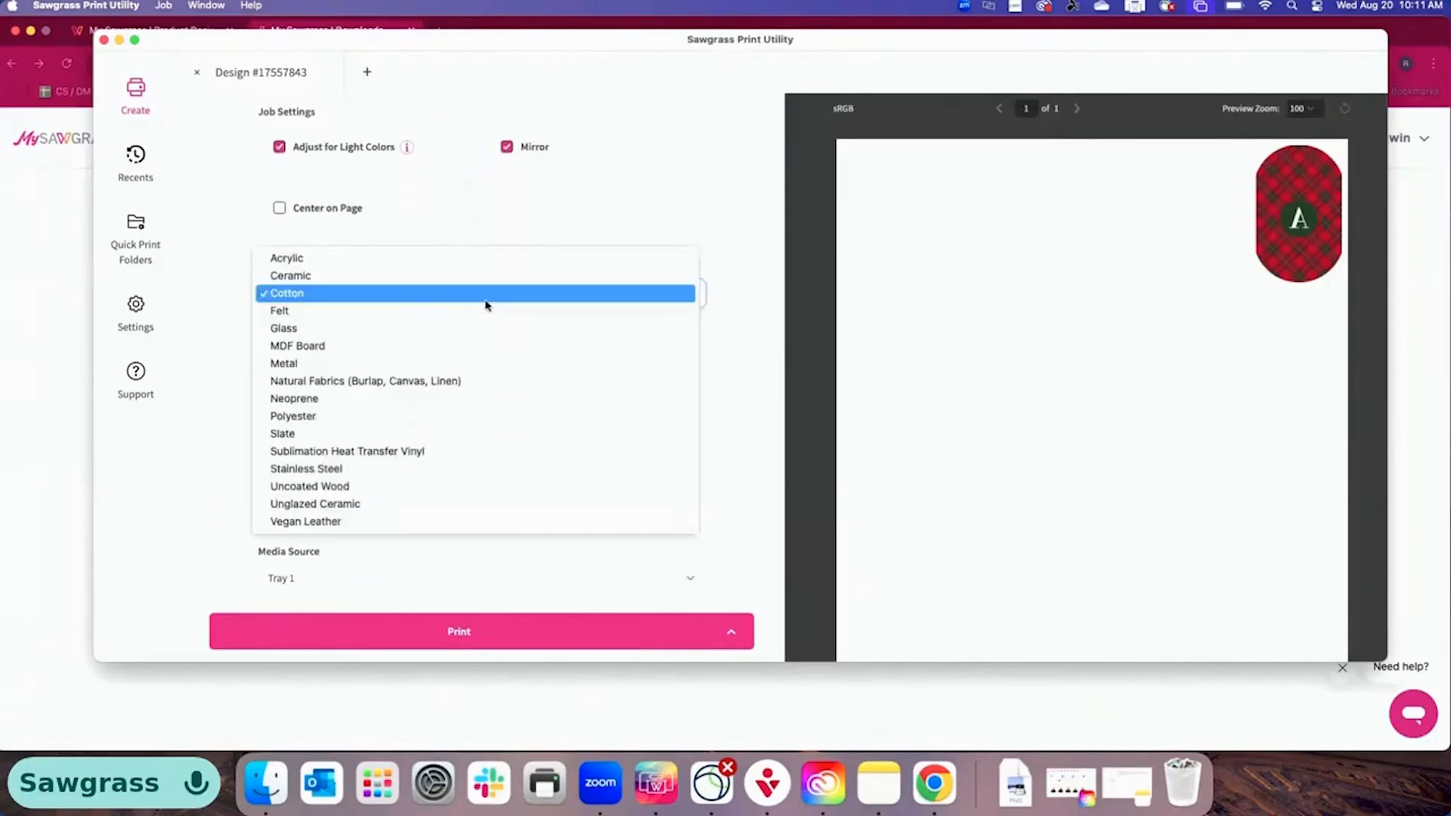
left_click(457, 364)
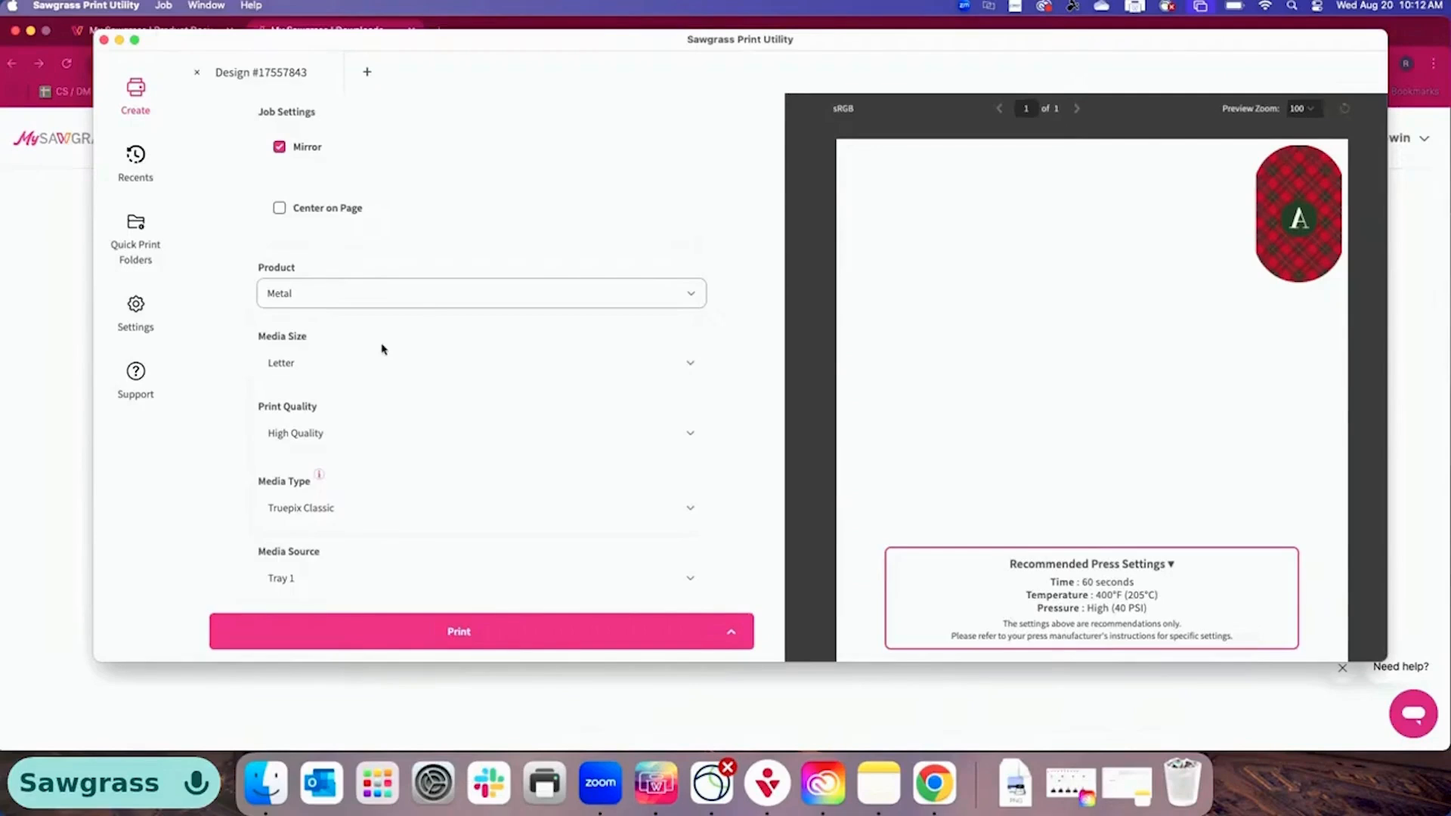
scroll(374, 388, "down", 1)
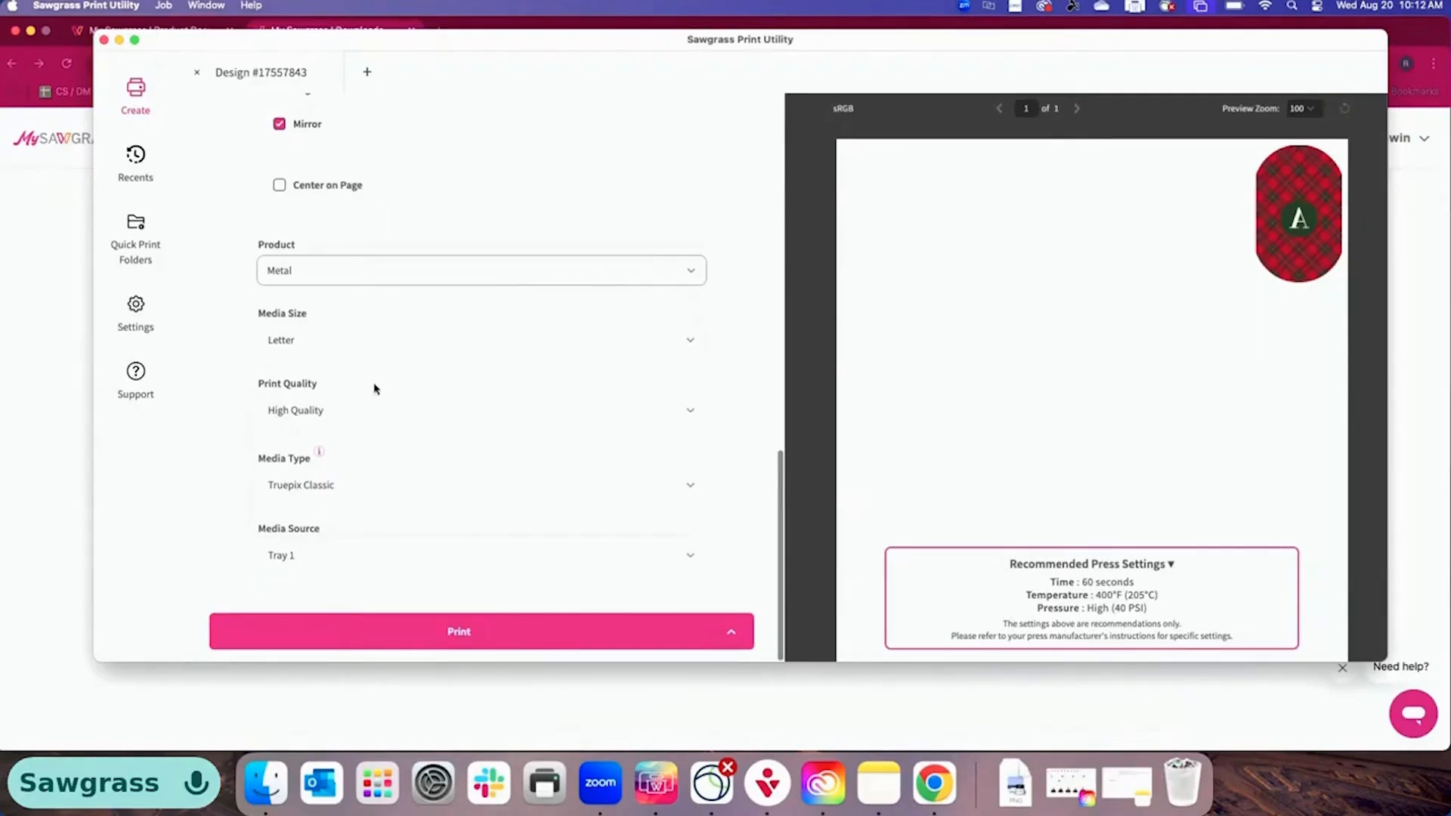
left_click(350, 553)
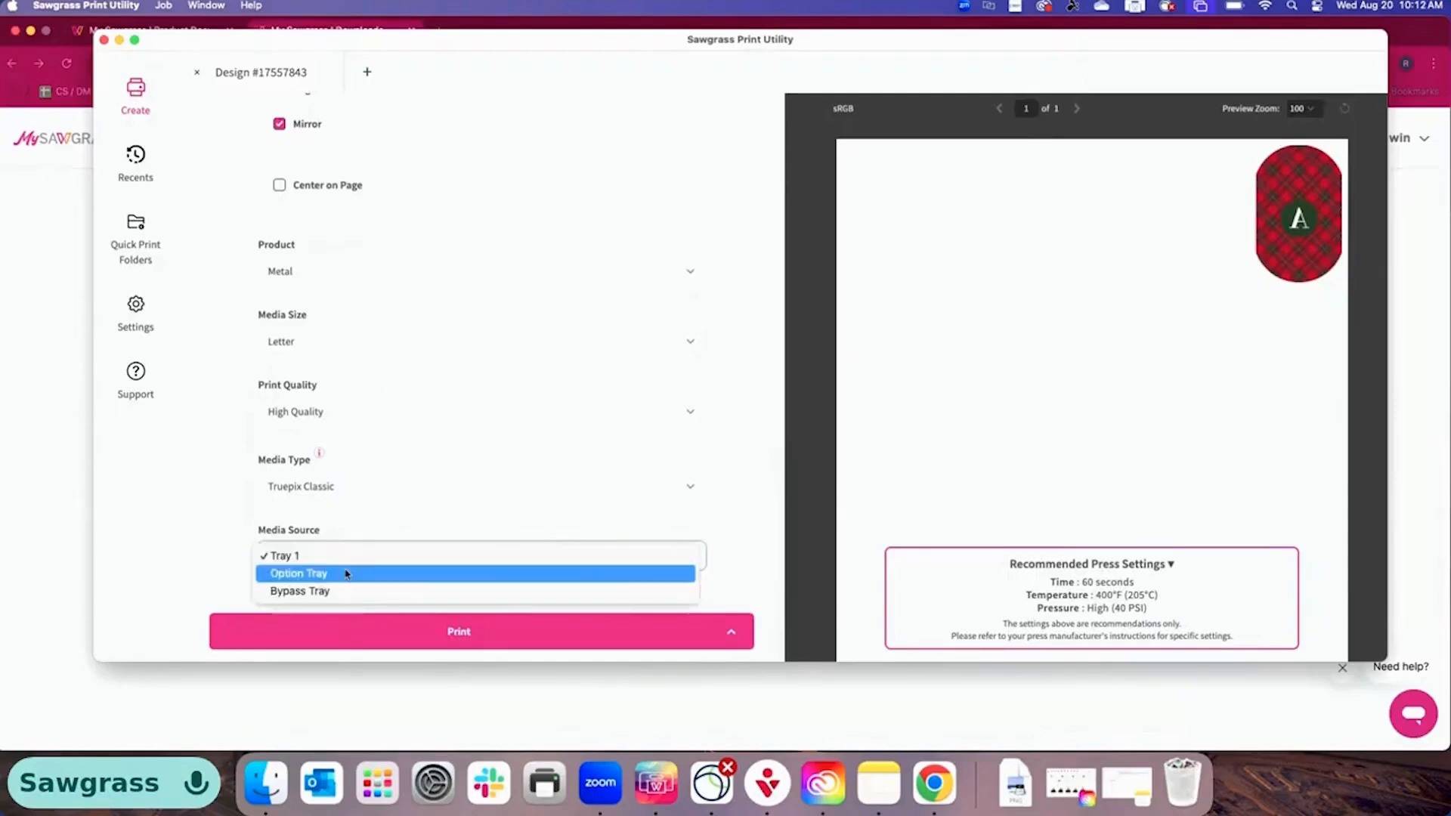
left_click(342, 578)
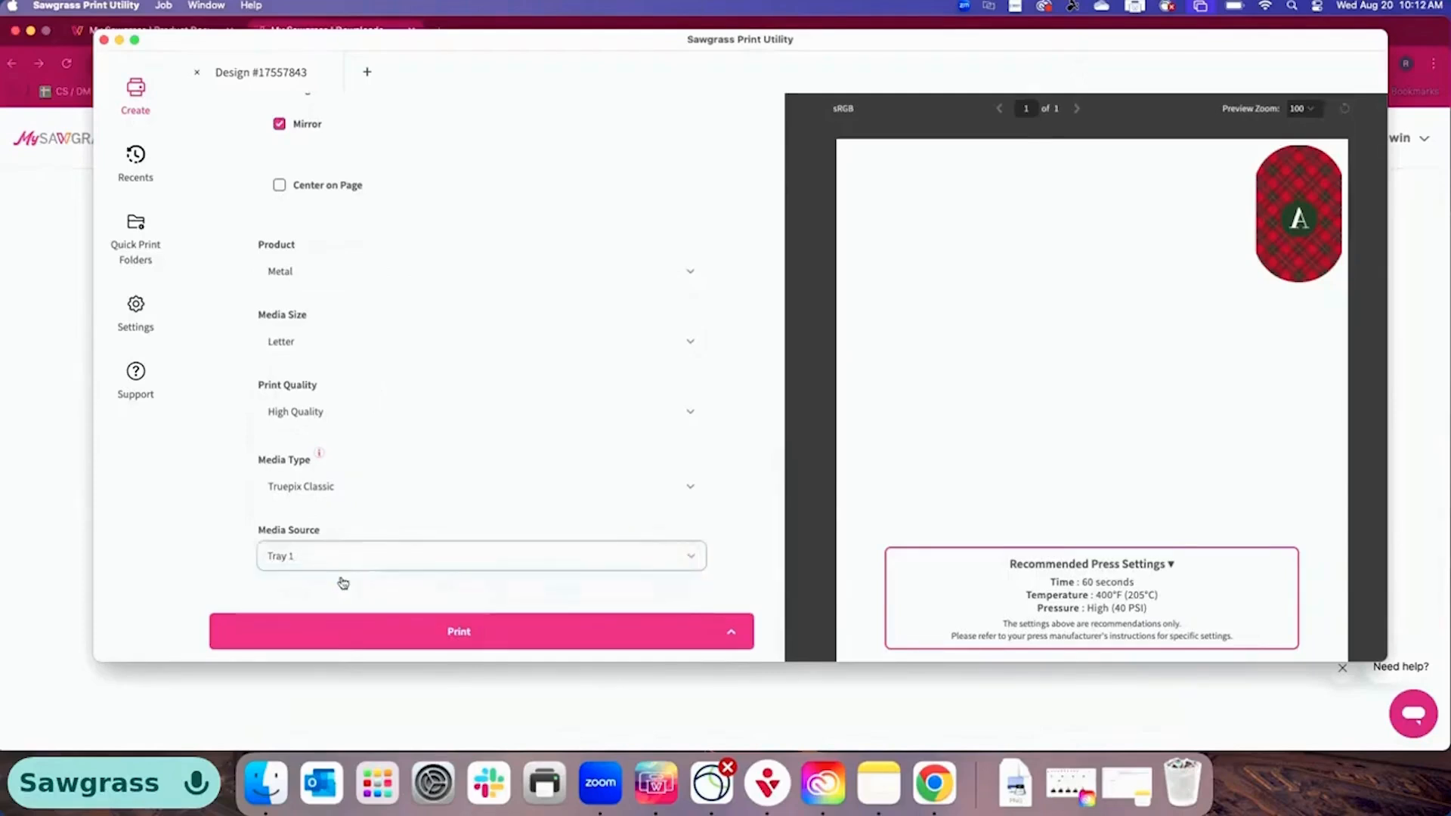
Set the print job's media source to Option Tray and minimize the print utility window
left_click(424, 631)
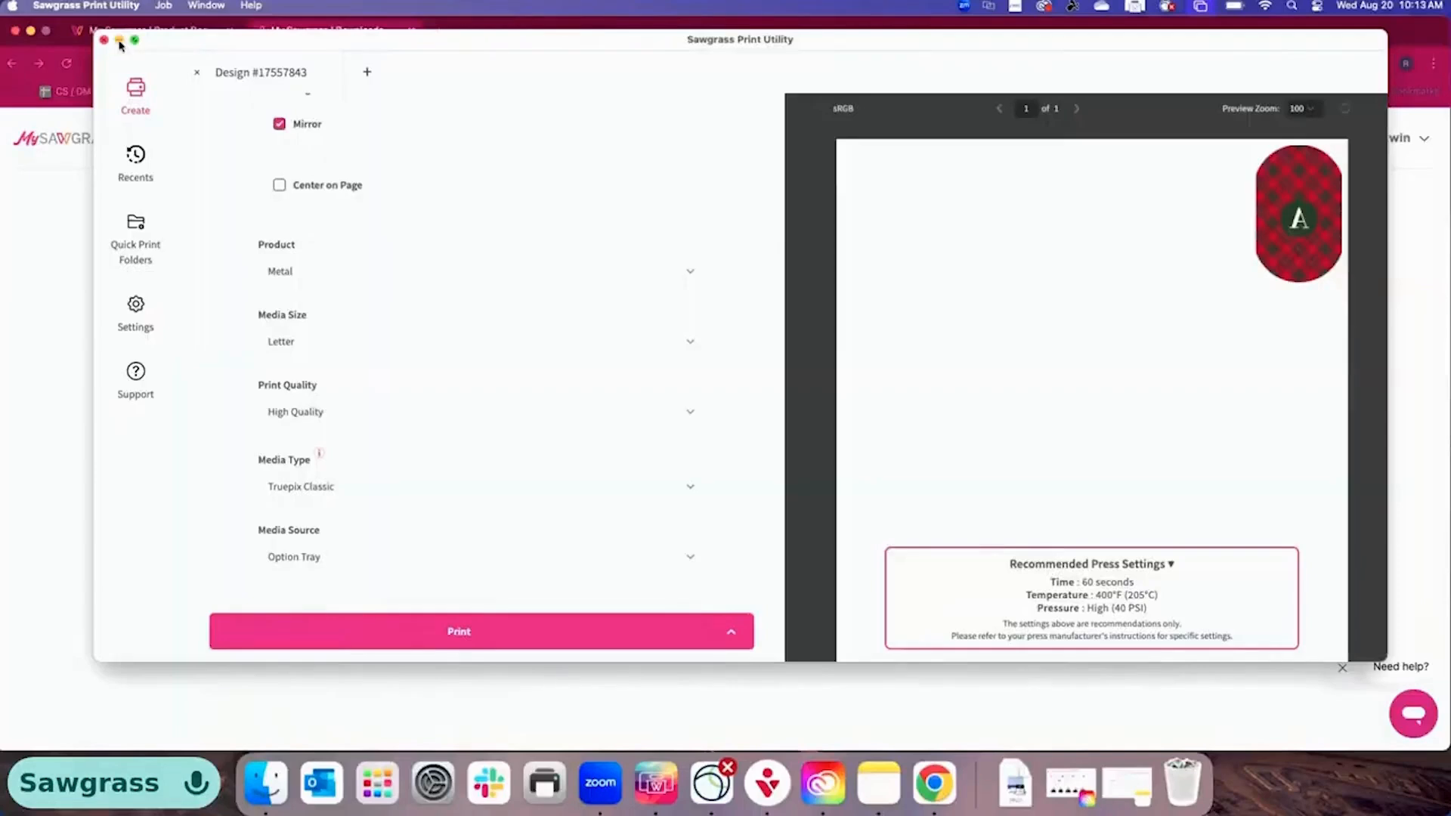
left_click(120, 41)
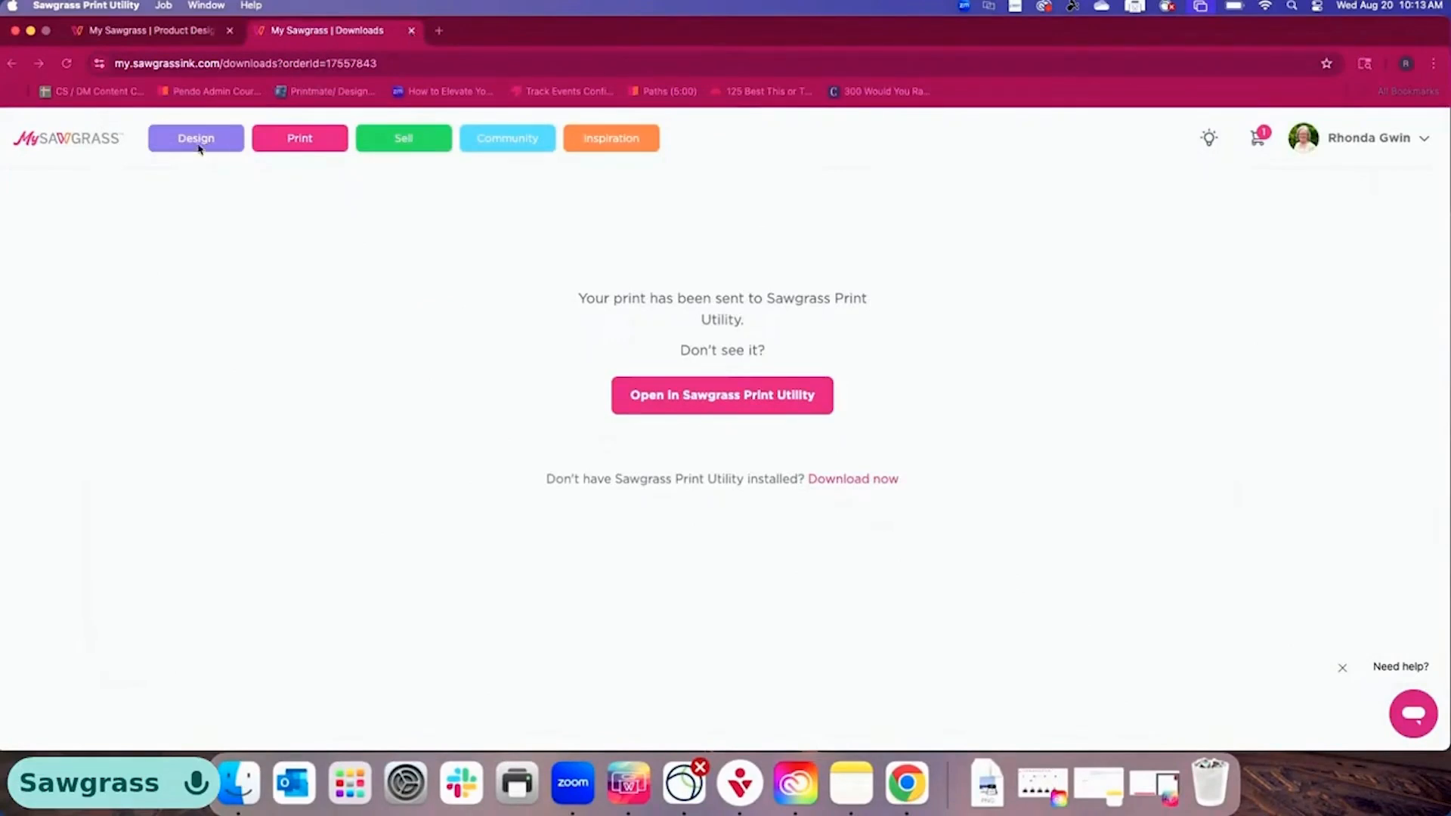
Open a custom canvas and size it 1.25 in wide by 5 in high with a .25 in bleed
left_click(204, 143)
left_click(193, 142)
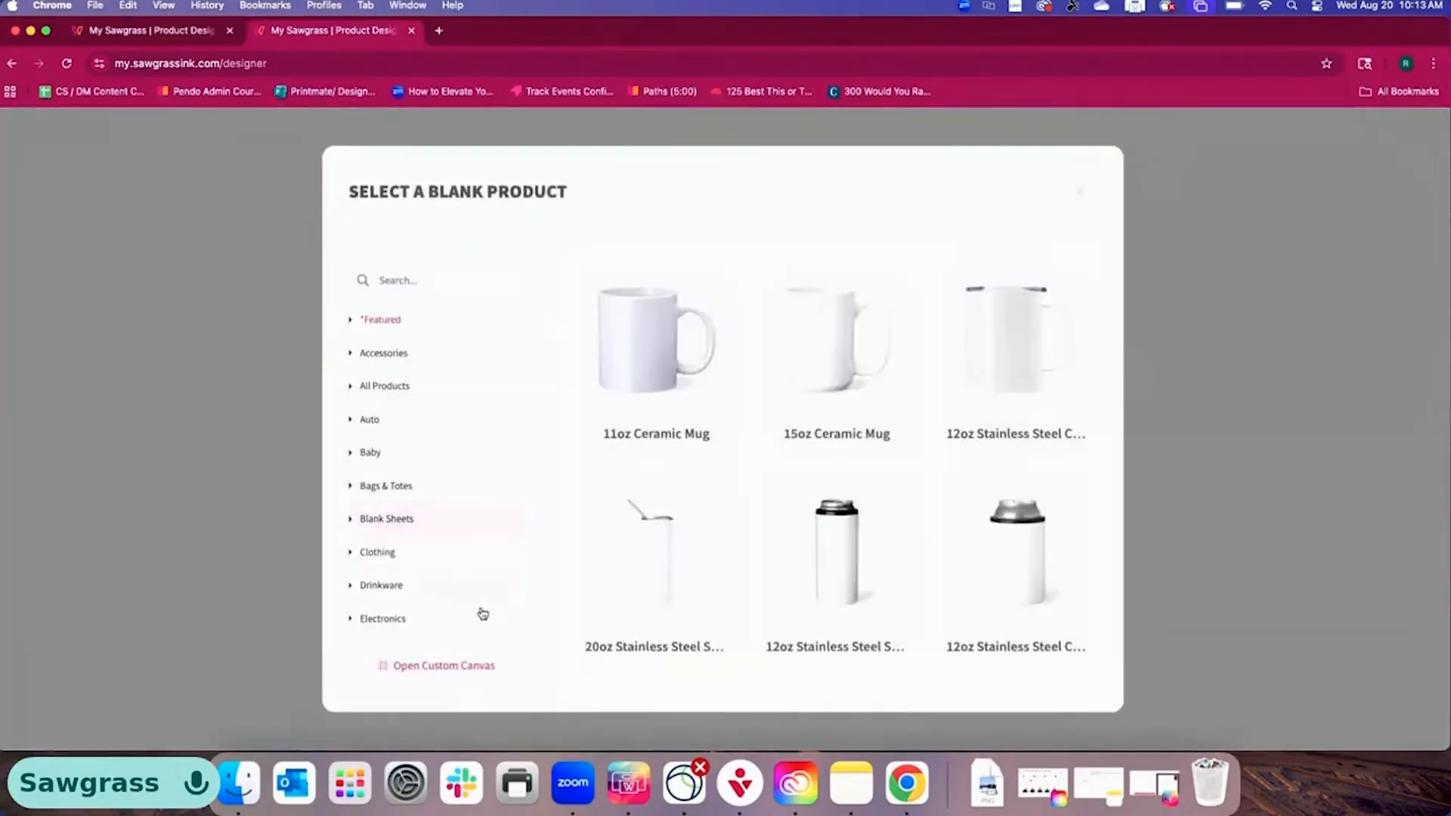
left_click(453, 671)
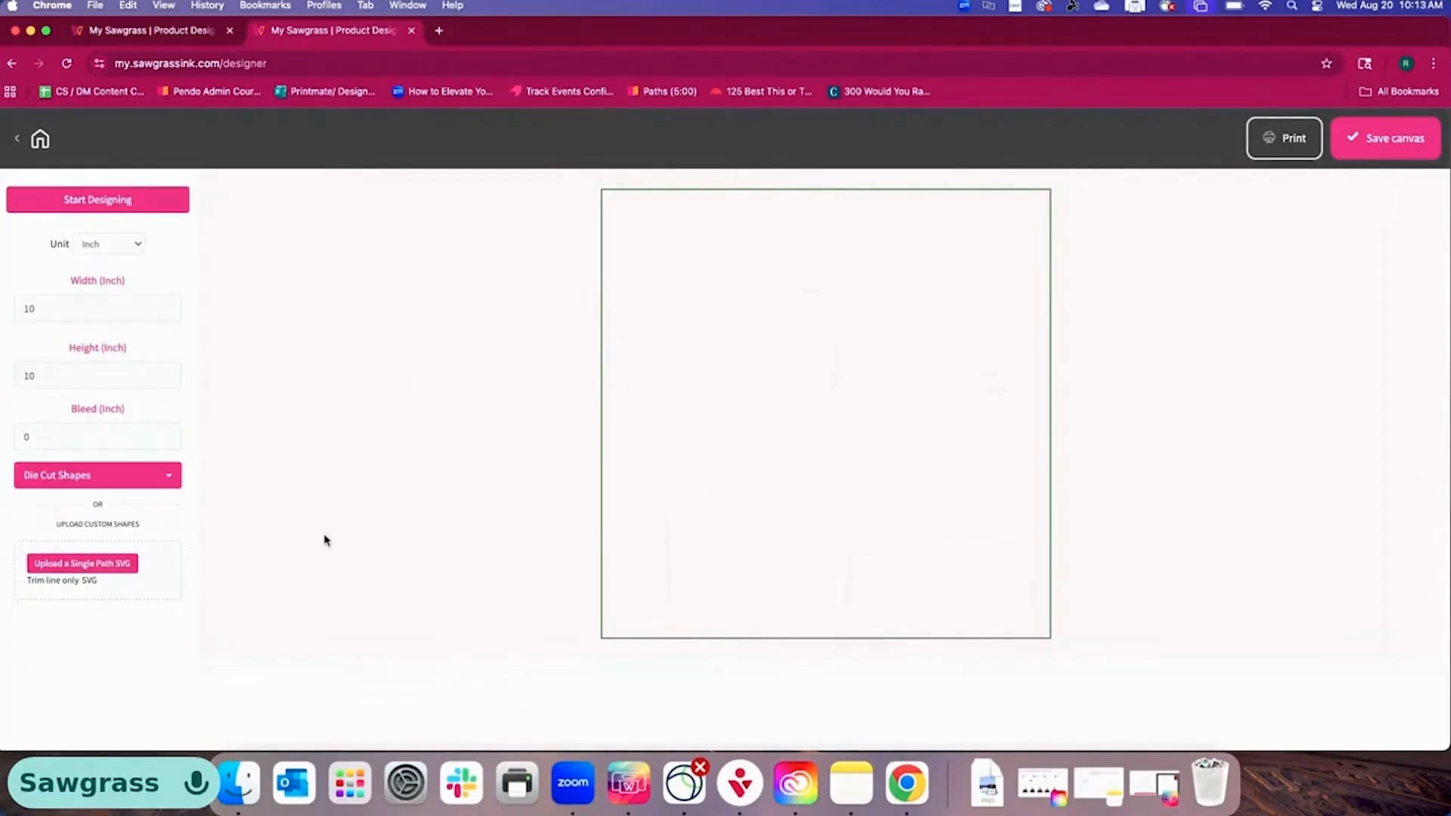
double_click(91, 312)
type("1.25")
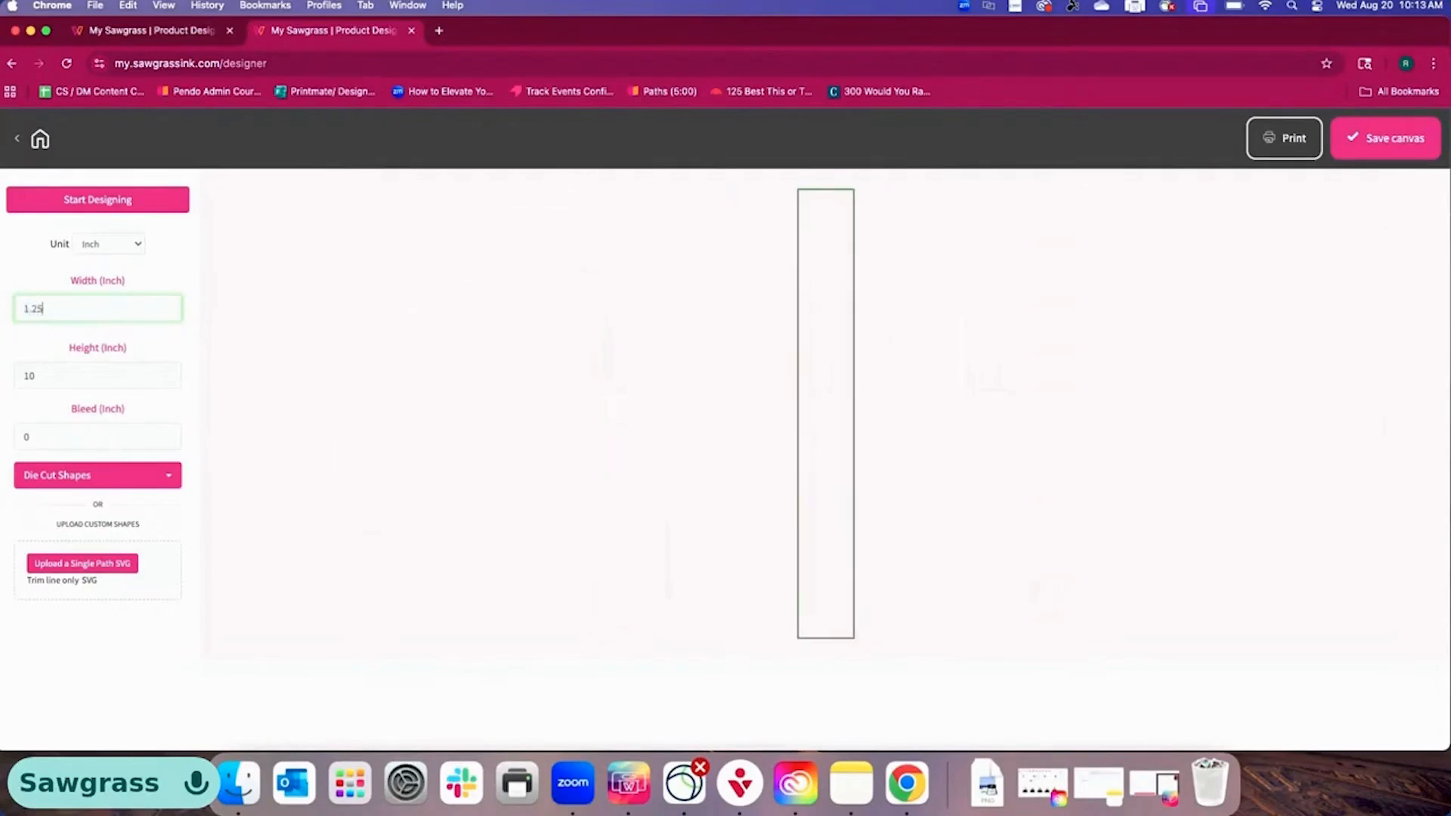
key("Tab")
type("5")
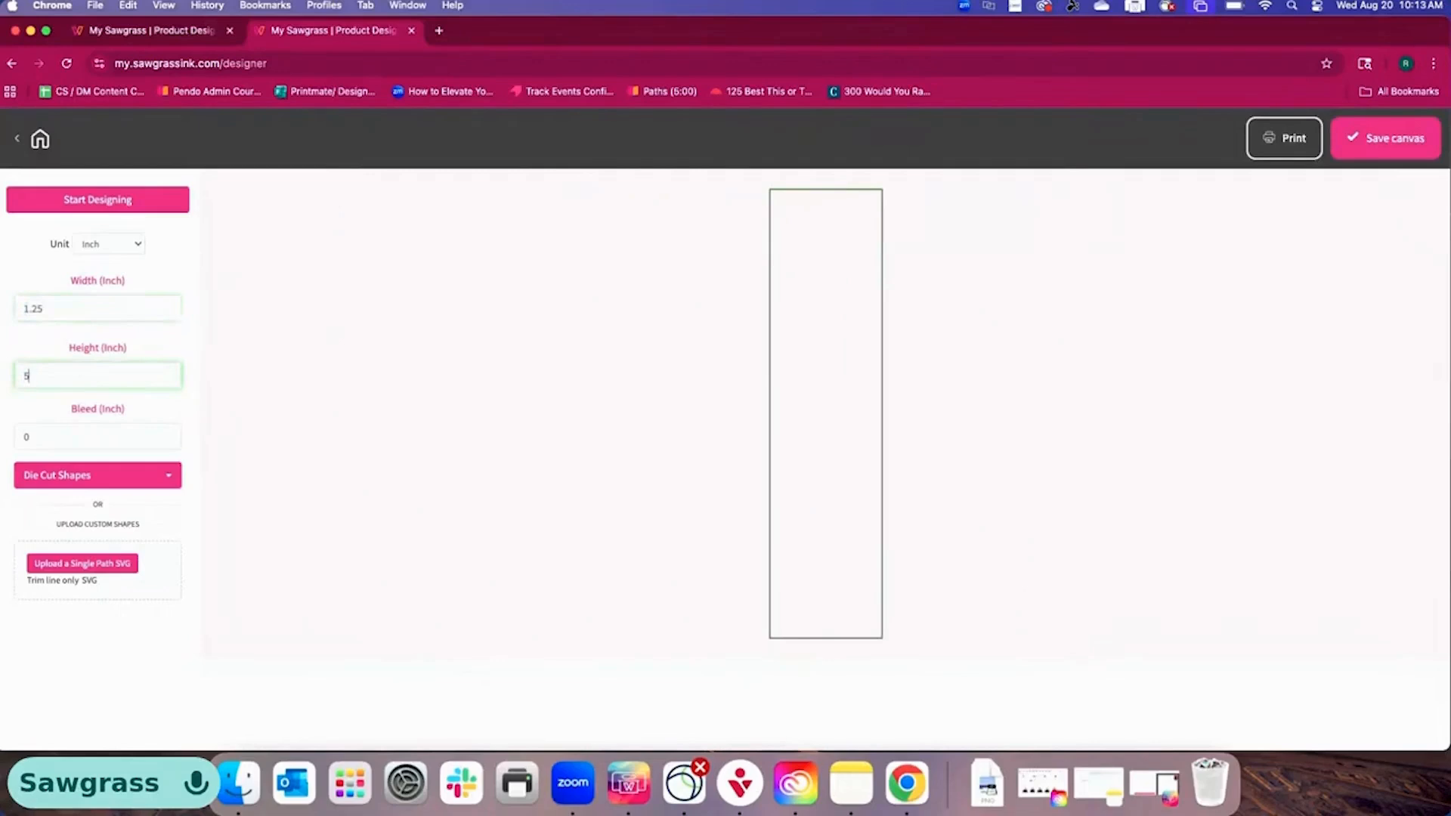
key("Tab")
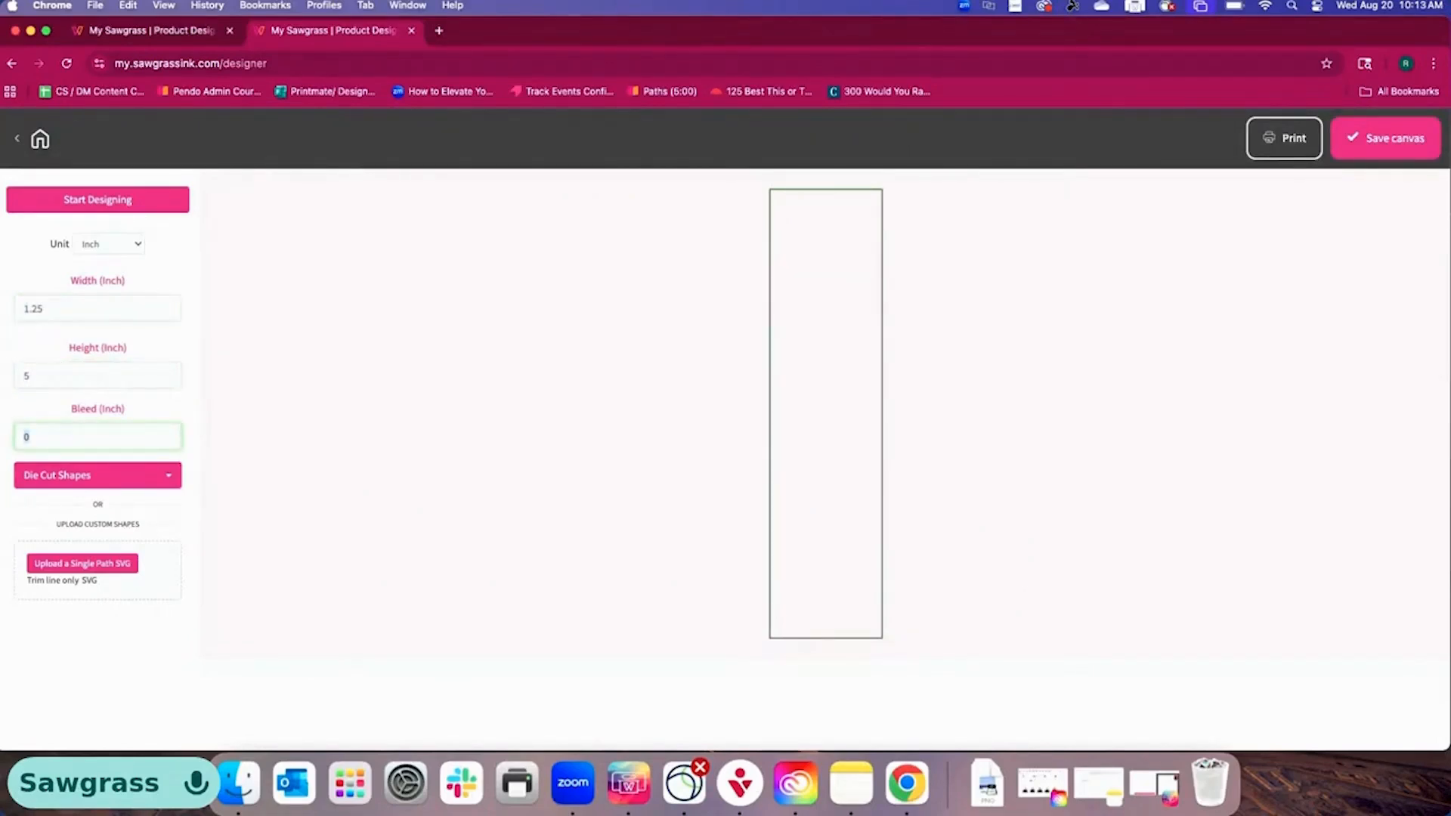
type(".25")
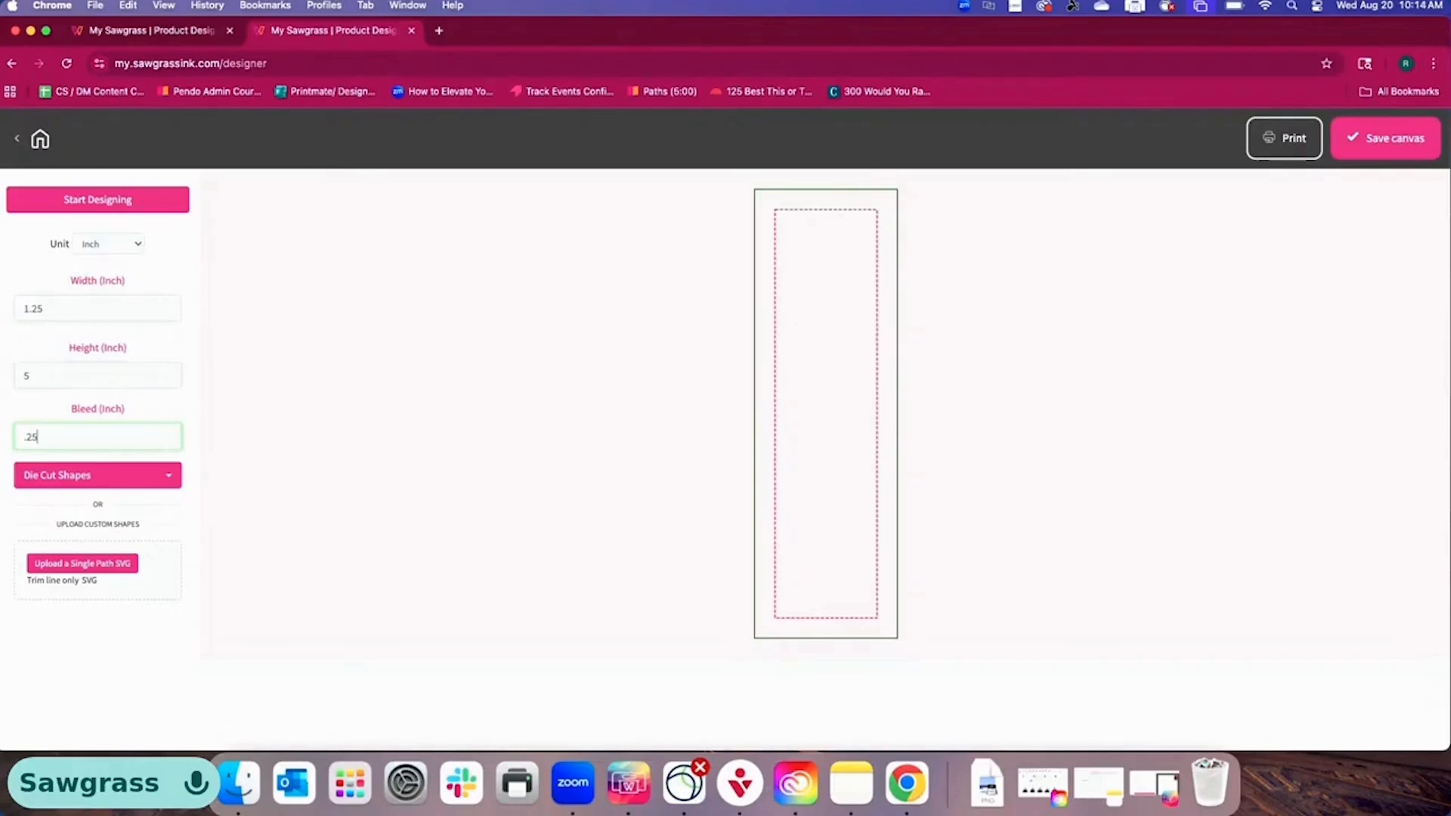
Look through the die cut shapes offered for the custom canvas, then leave the canvas for the profile home page
left_click(139, 487)
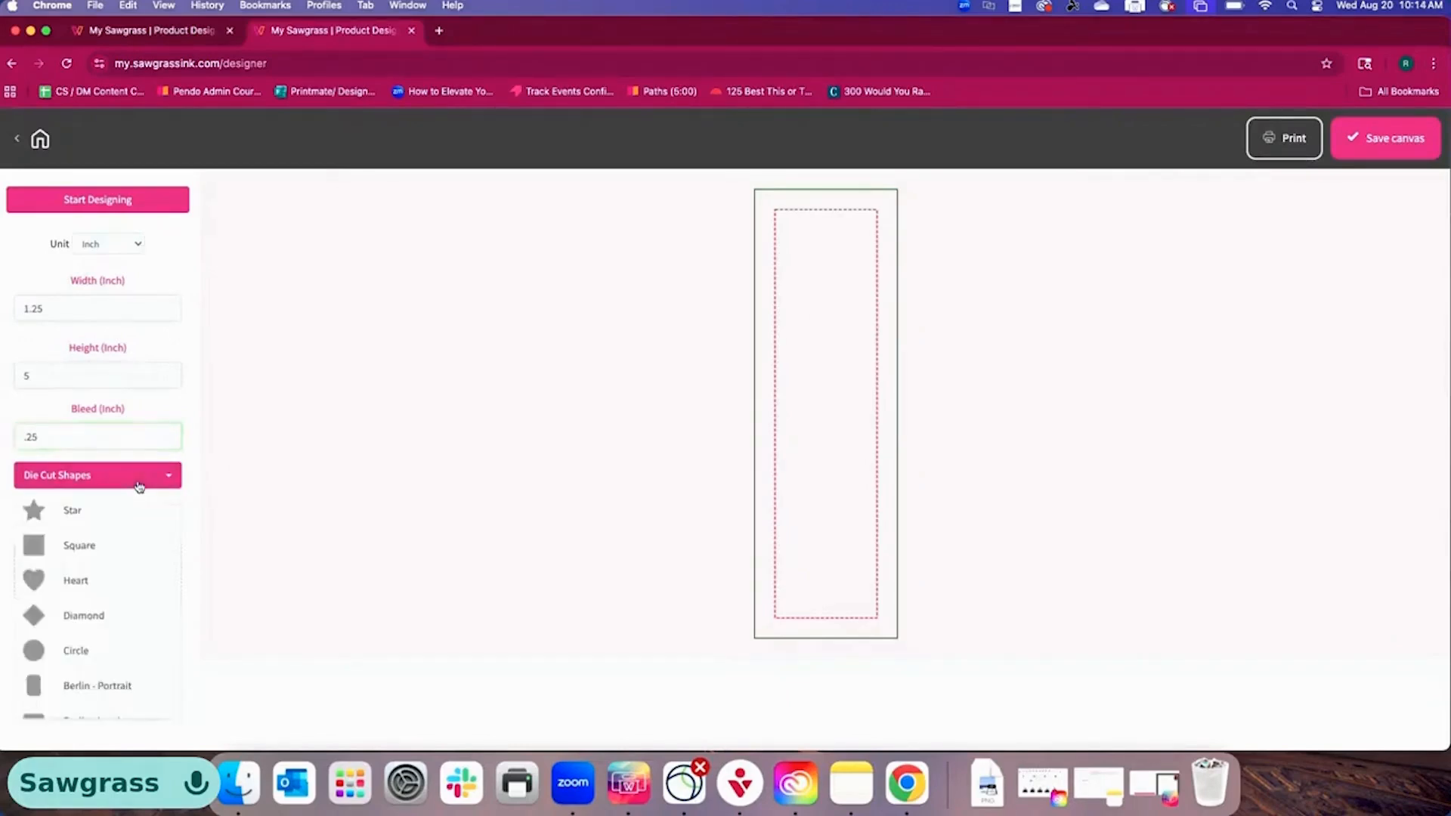
left_click(220, 374)
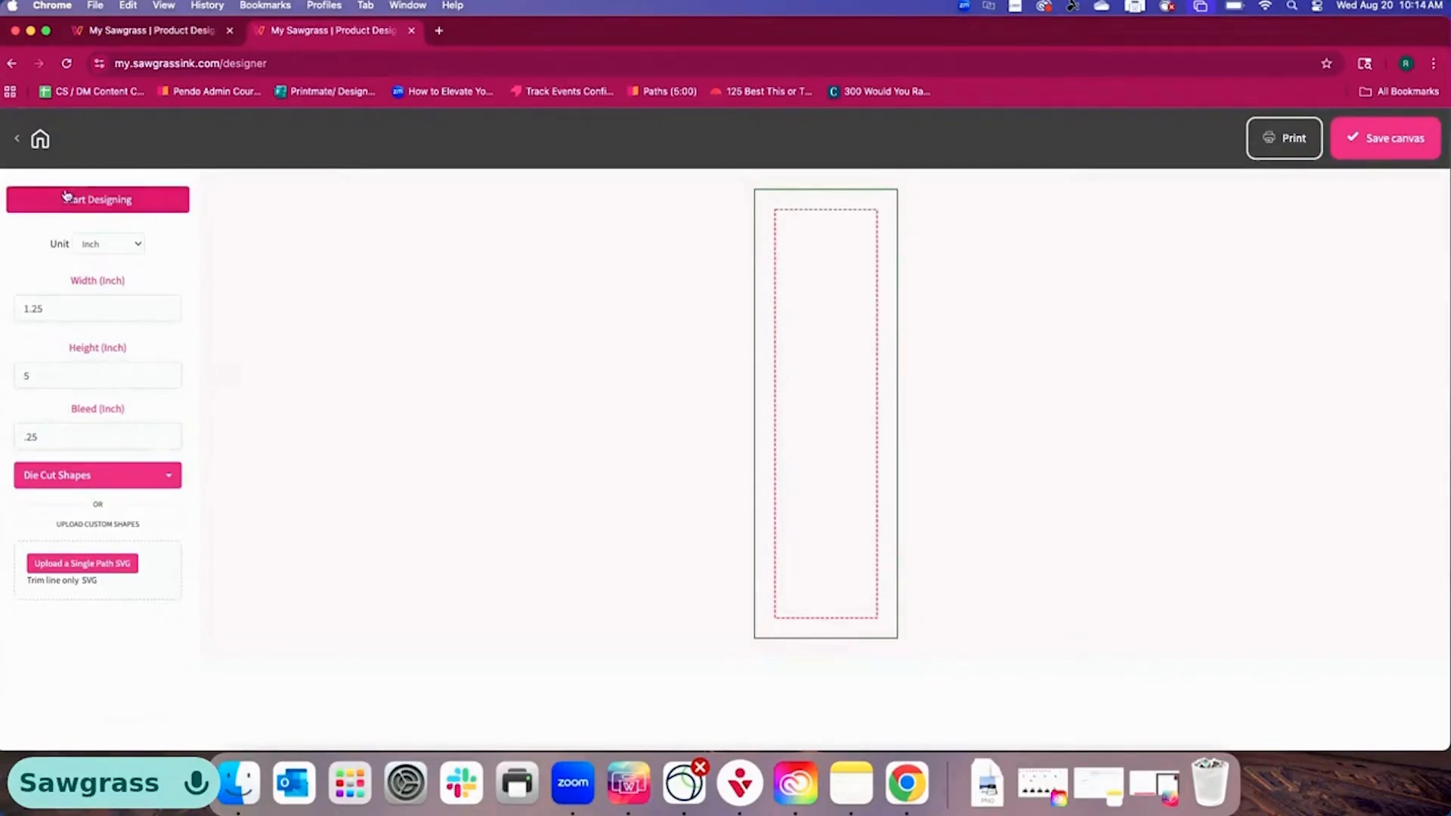
left_click(42, 142)
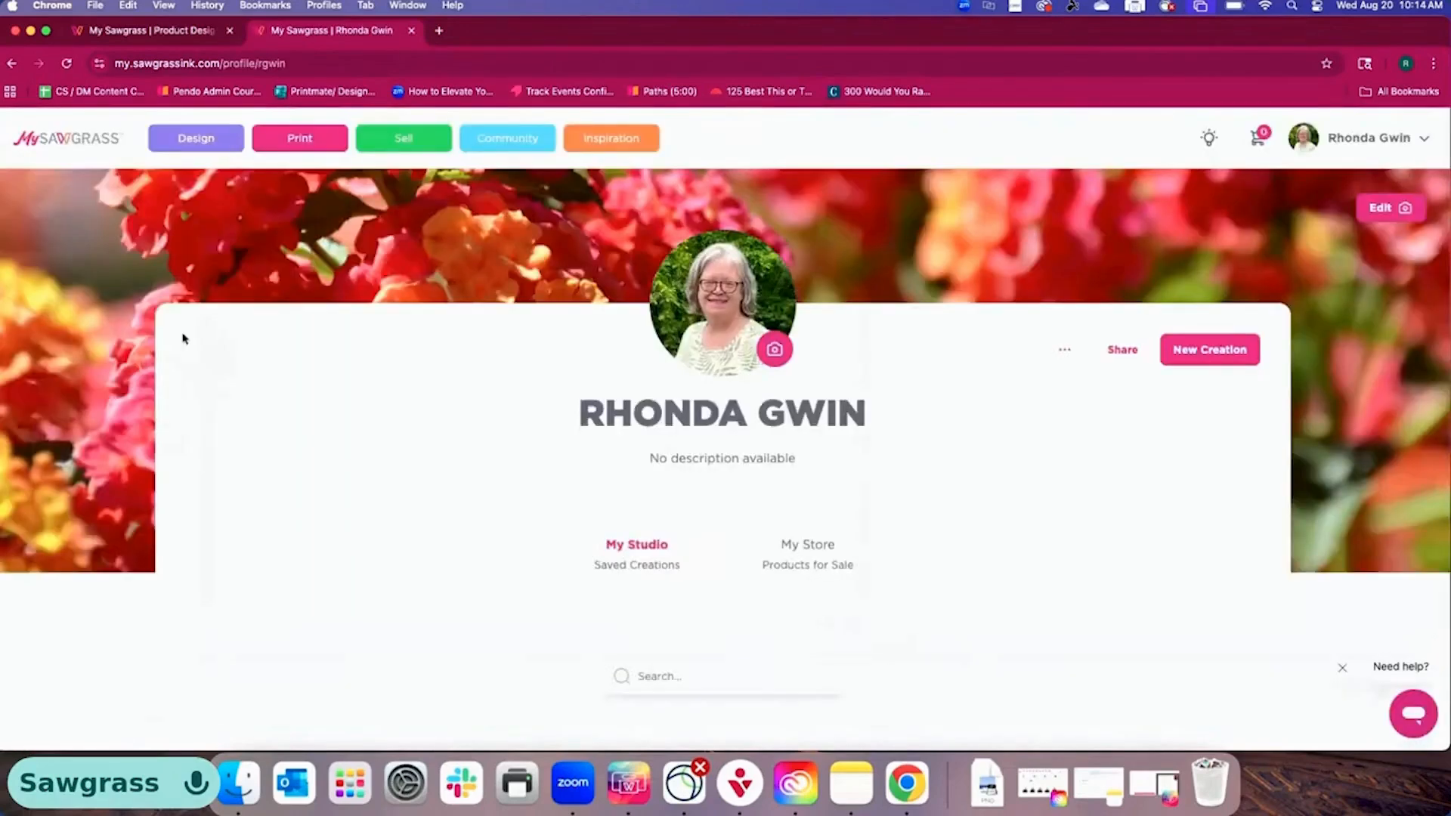
Start a new design on the 8.5" X 11" Blank Sheet from the Blank Sheets products
left_click(214, 140)
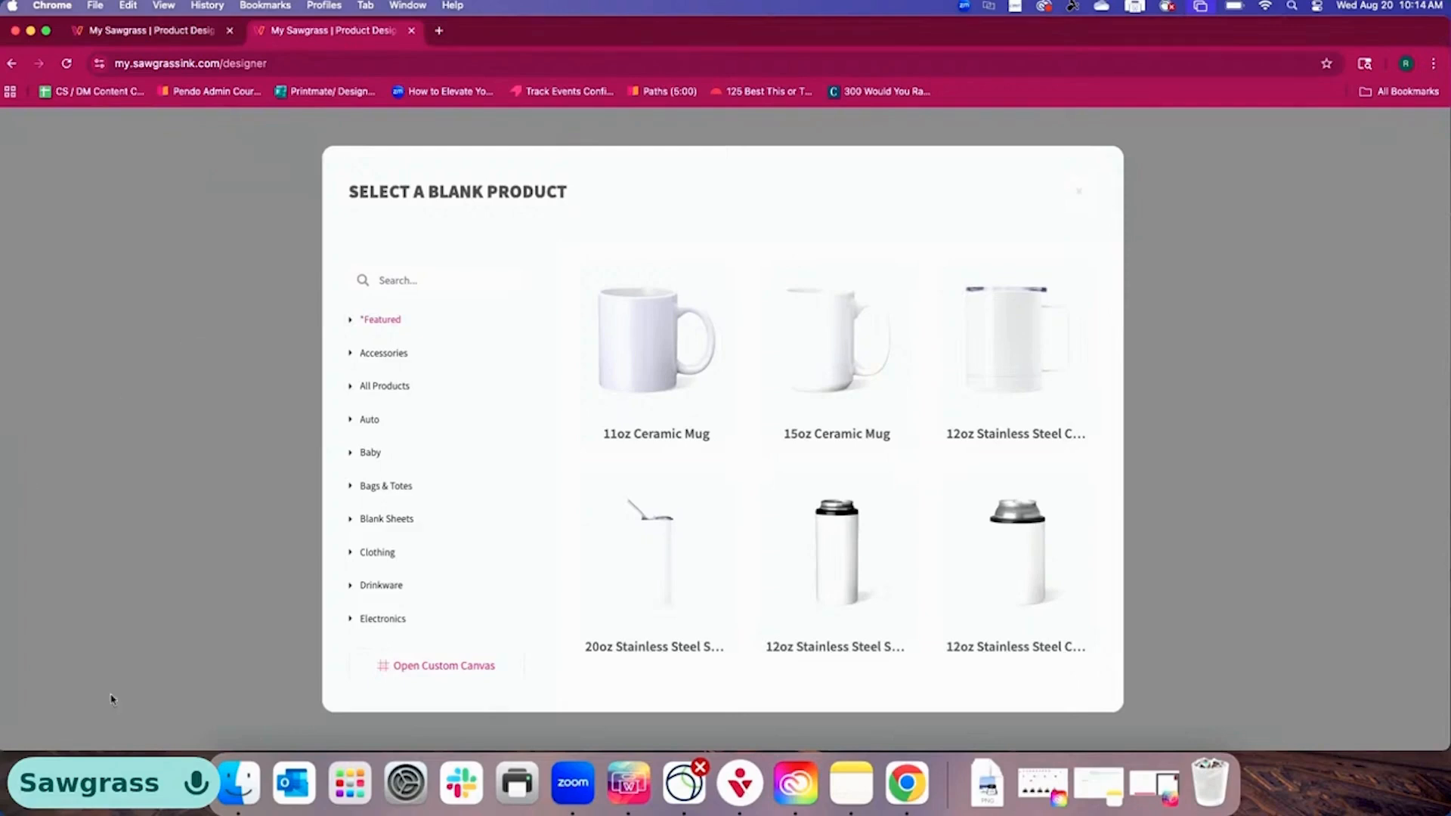
left_click(384, 516)
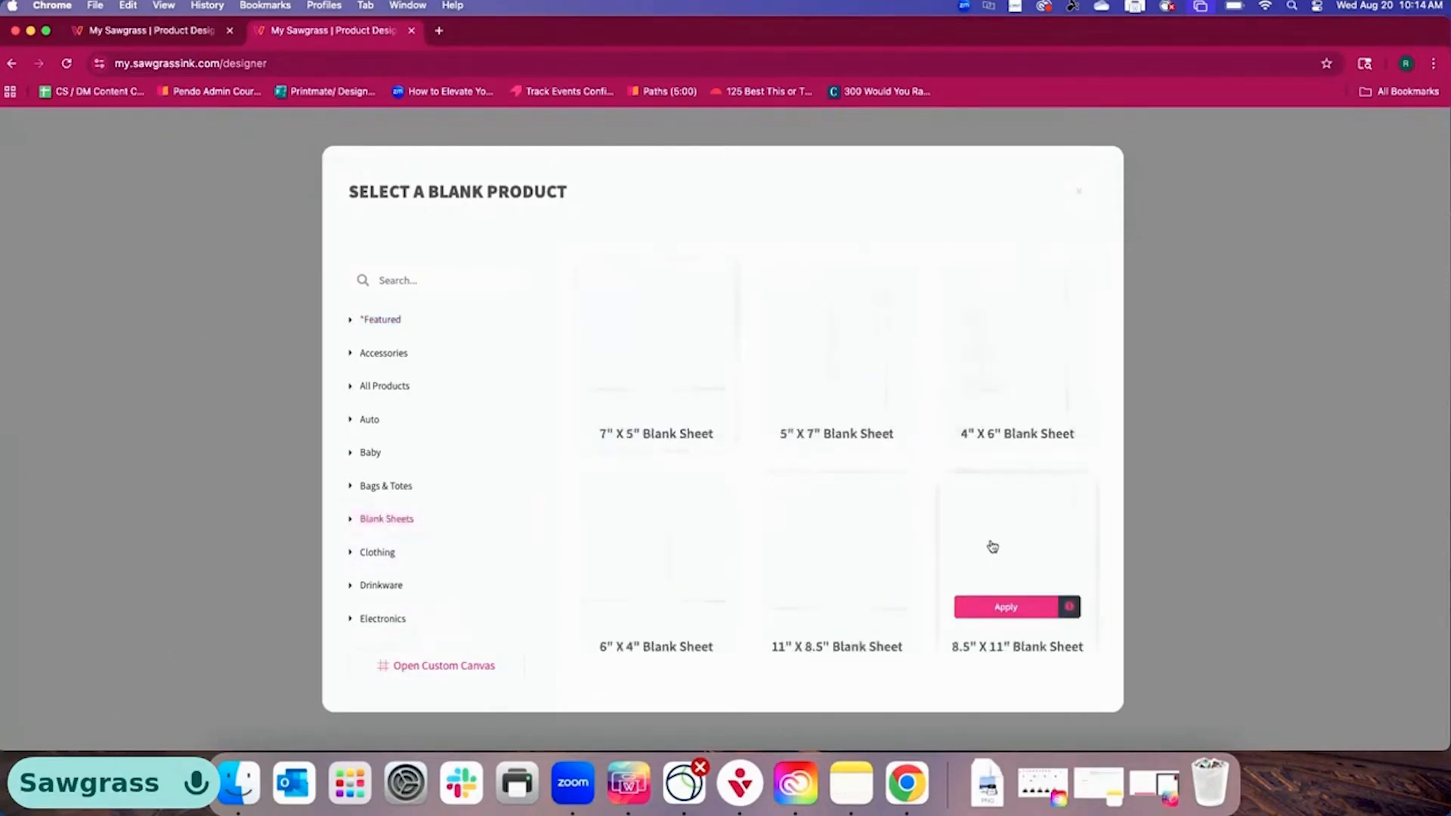
left_click(993, 543)
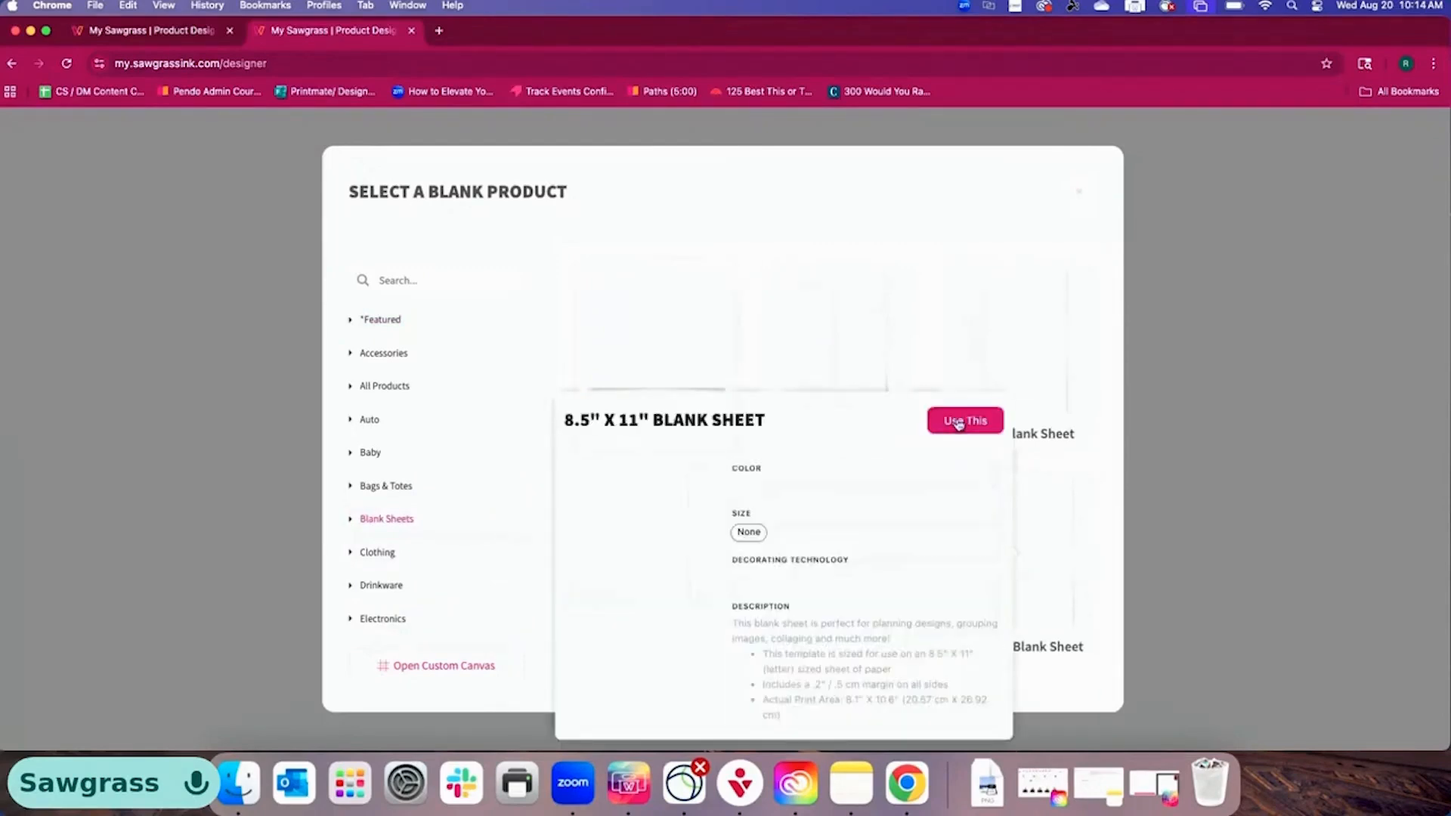
left_click(956, 431)
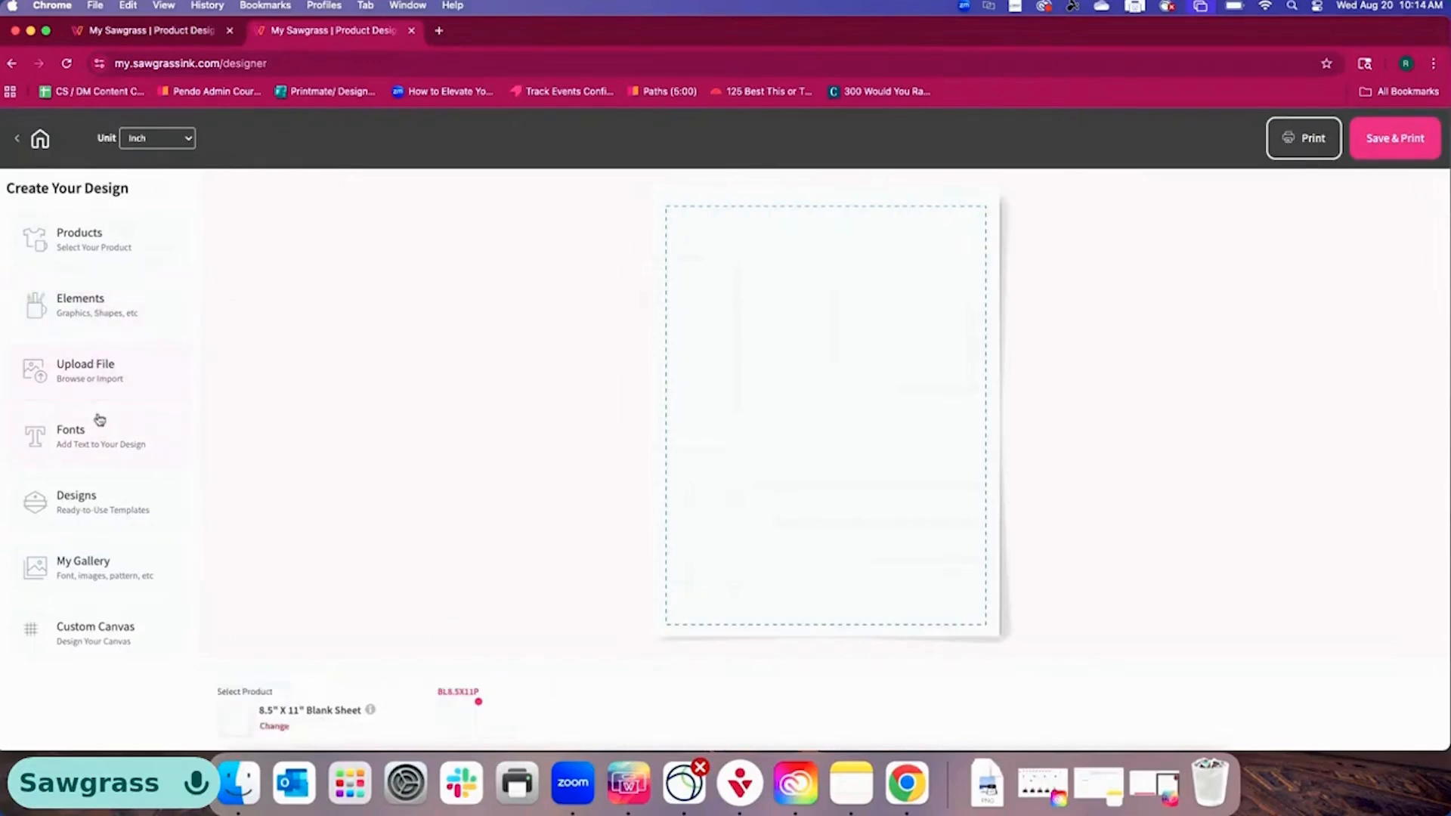
Add a circle from the basic shapes to the blank sheet
left_click(84, 302)
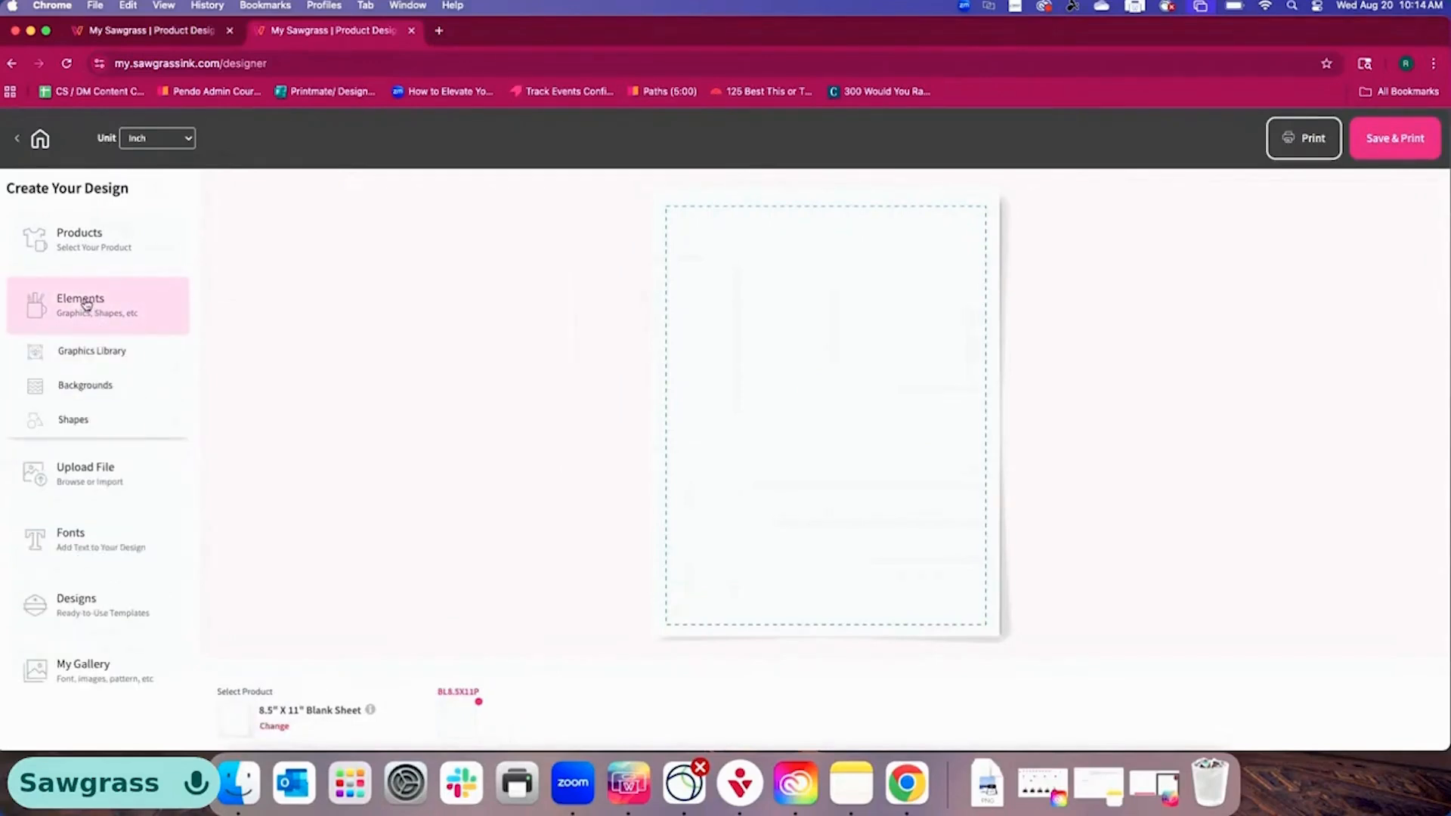
left_click(79, 418)
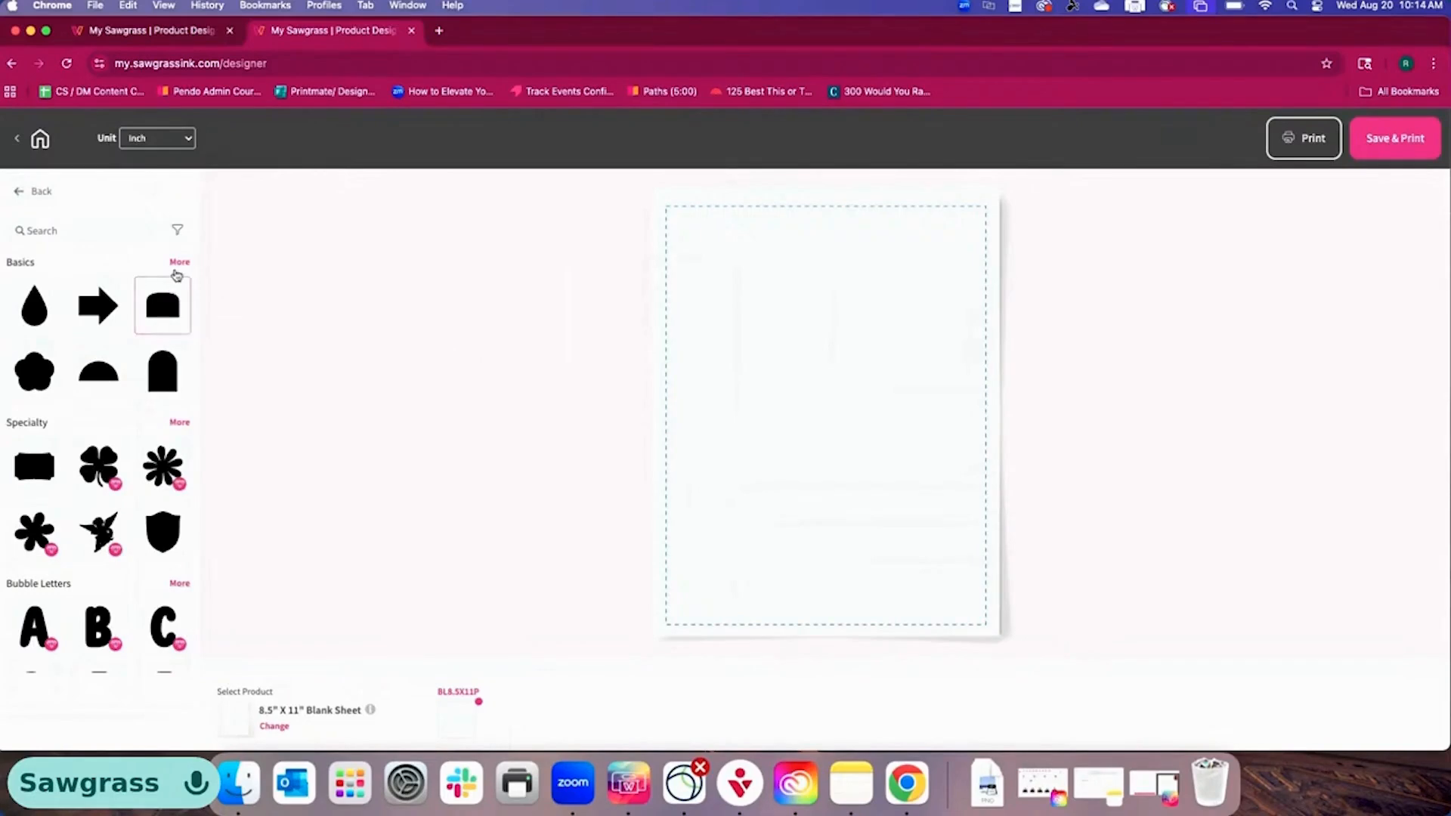
left_click(179, 271)
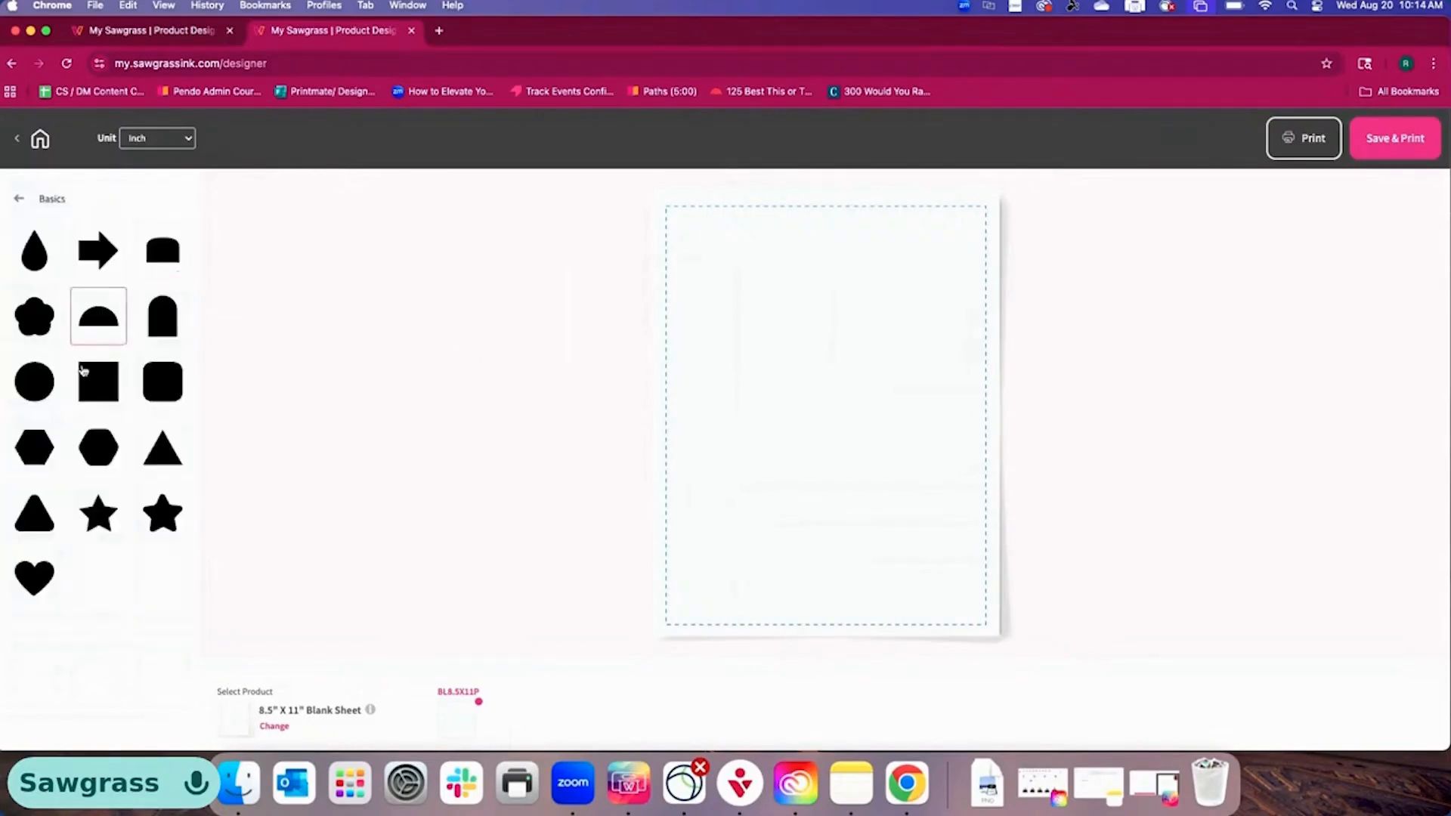
left_click(31, 395)
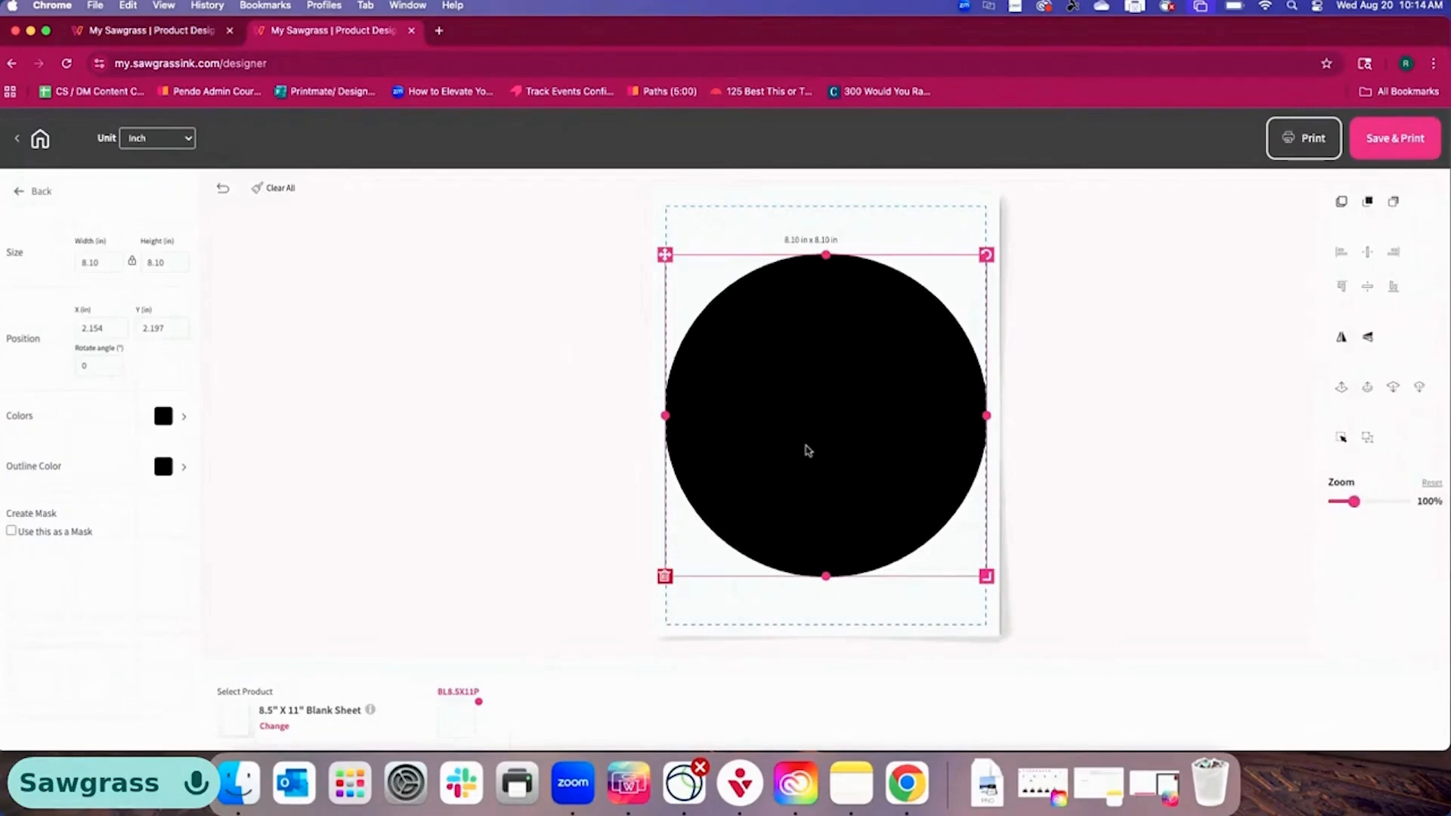
Set the circle's width to 3.75 in with locked proportions and move it near the middle of the sheet
double_click(95, 260)
type("3.75")
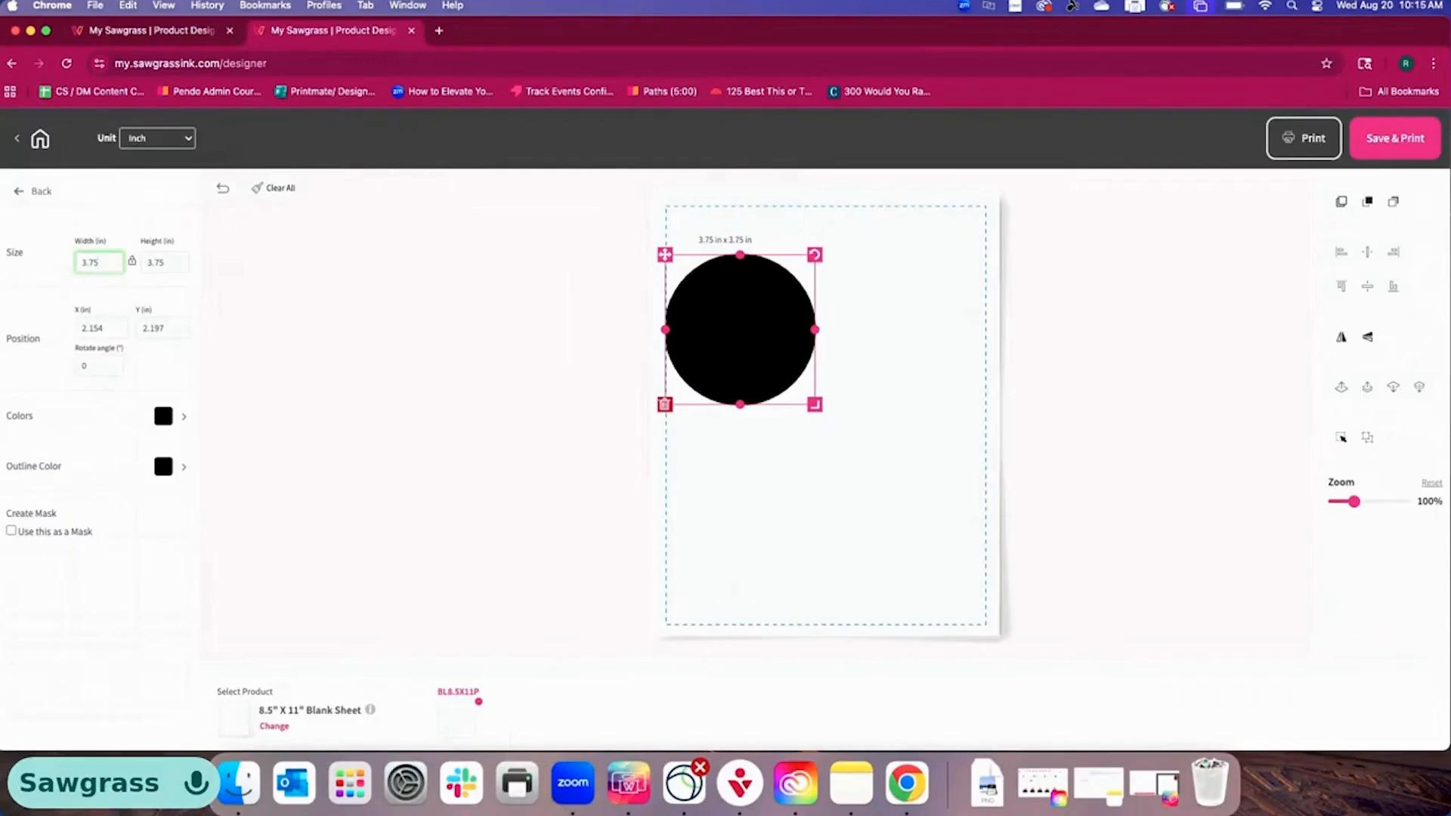
left_click_drag(739, 331, 832, 389)
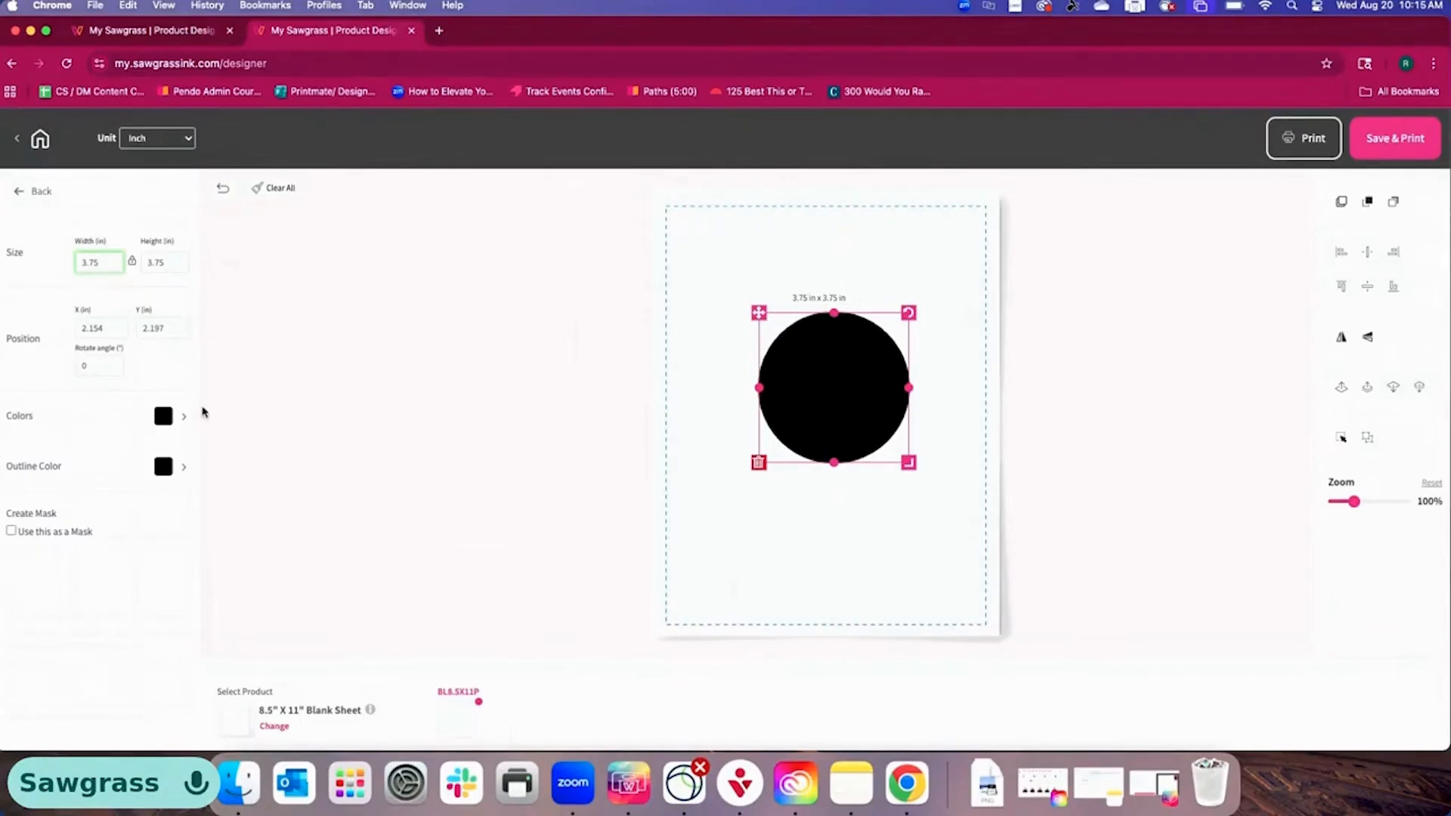
Remove the circle's fill color, keeping only its black outline
left_click(162, 418)
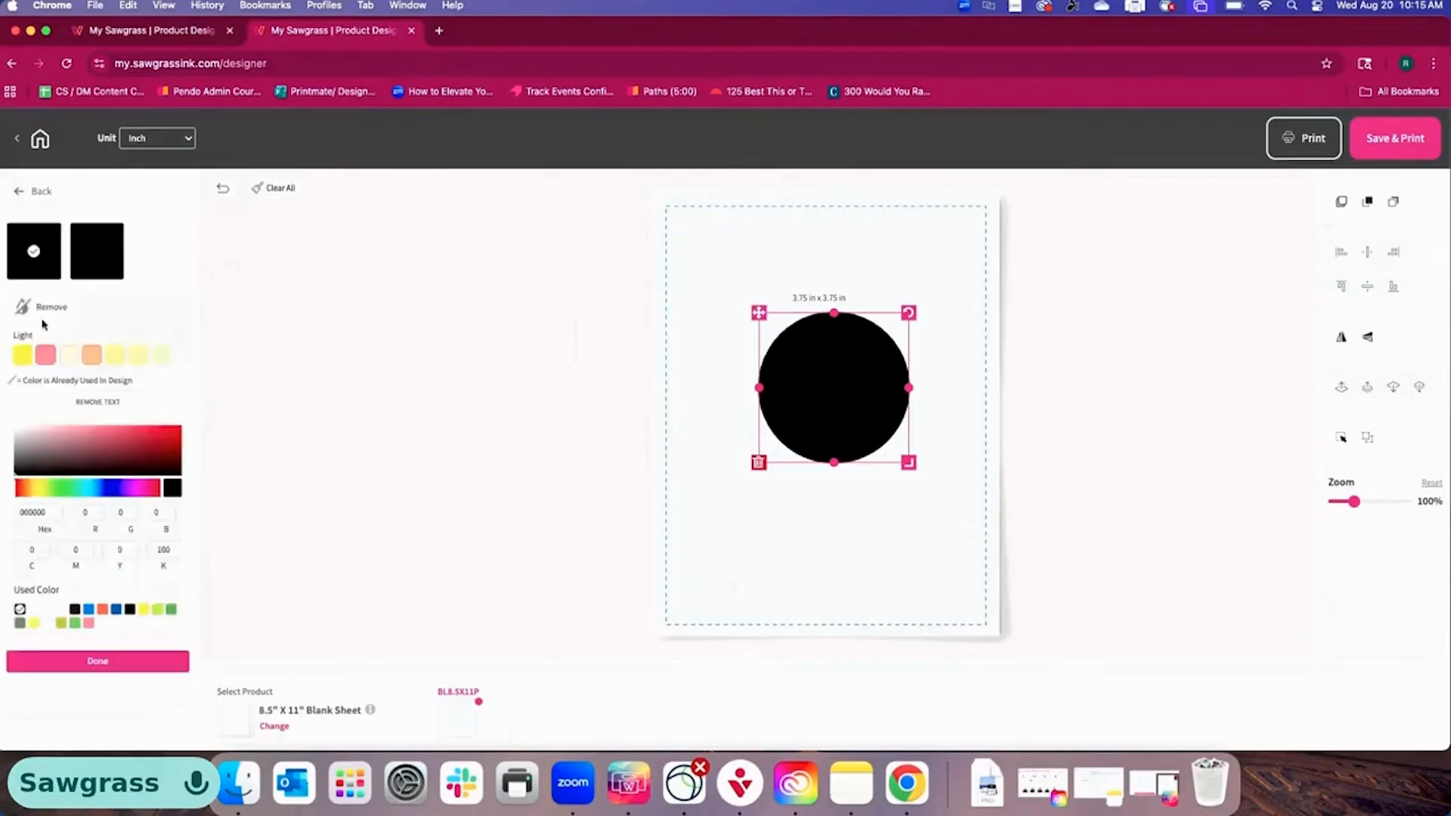
left_click(24, 307)
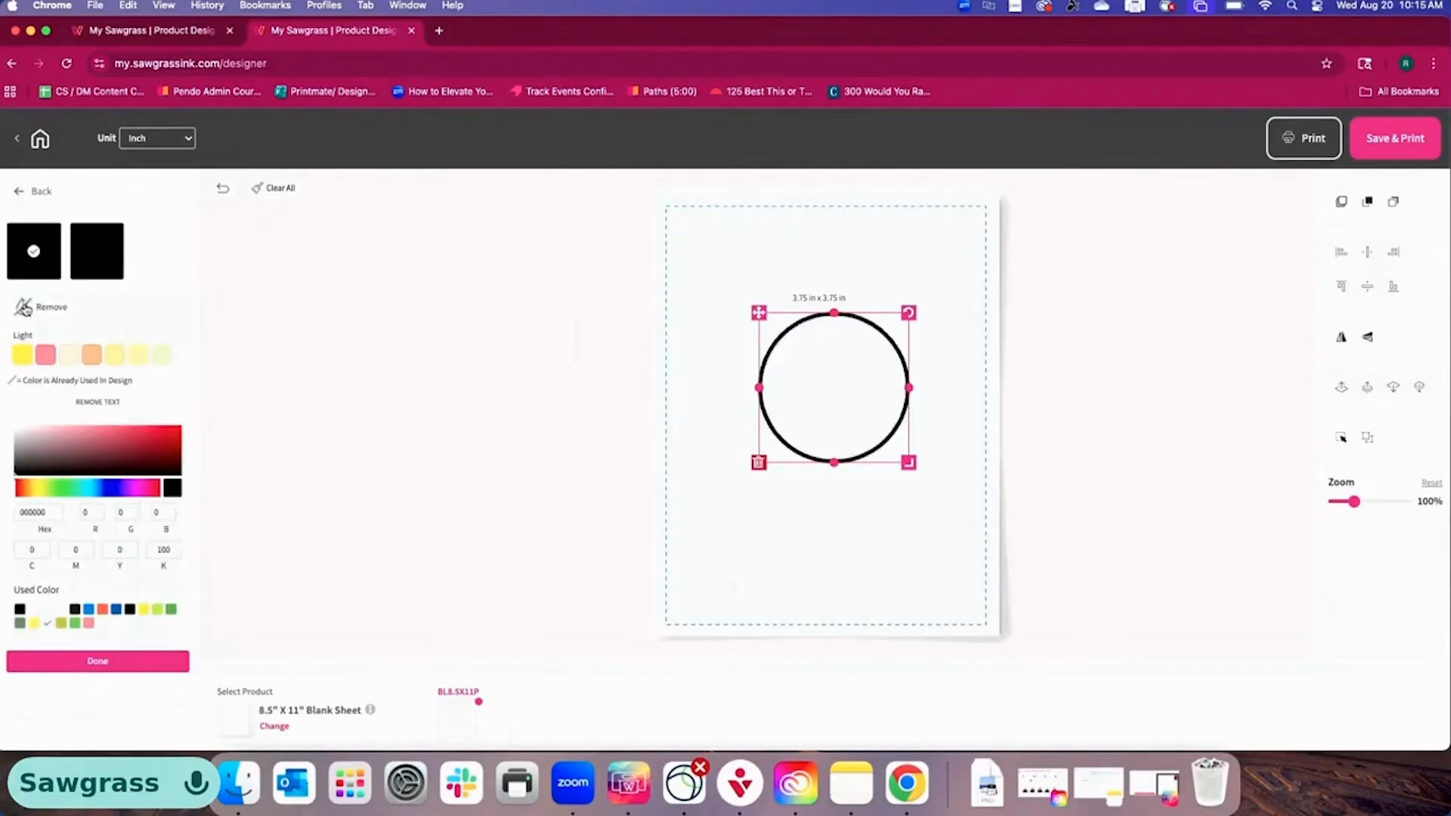
left_click(85, 665)
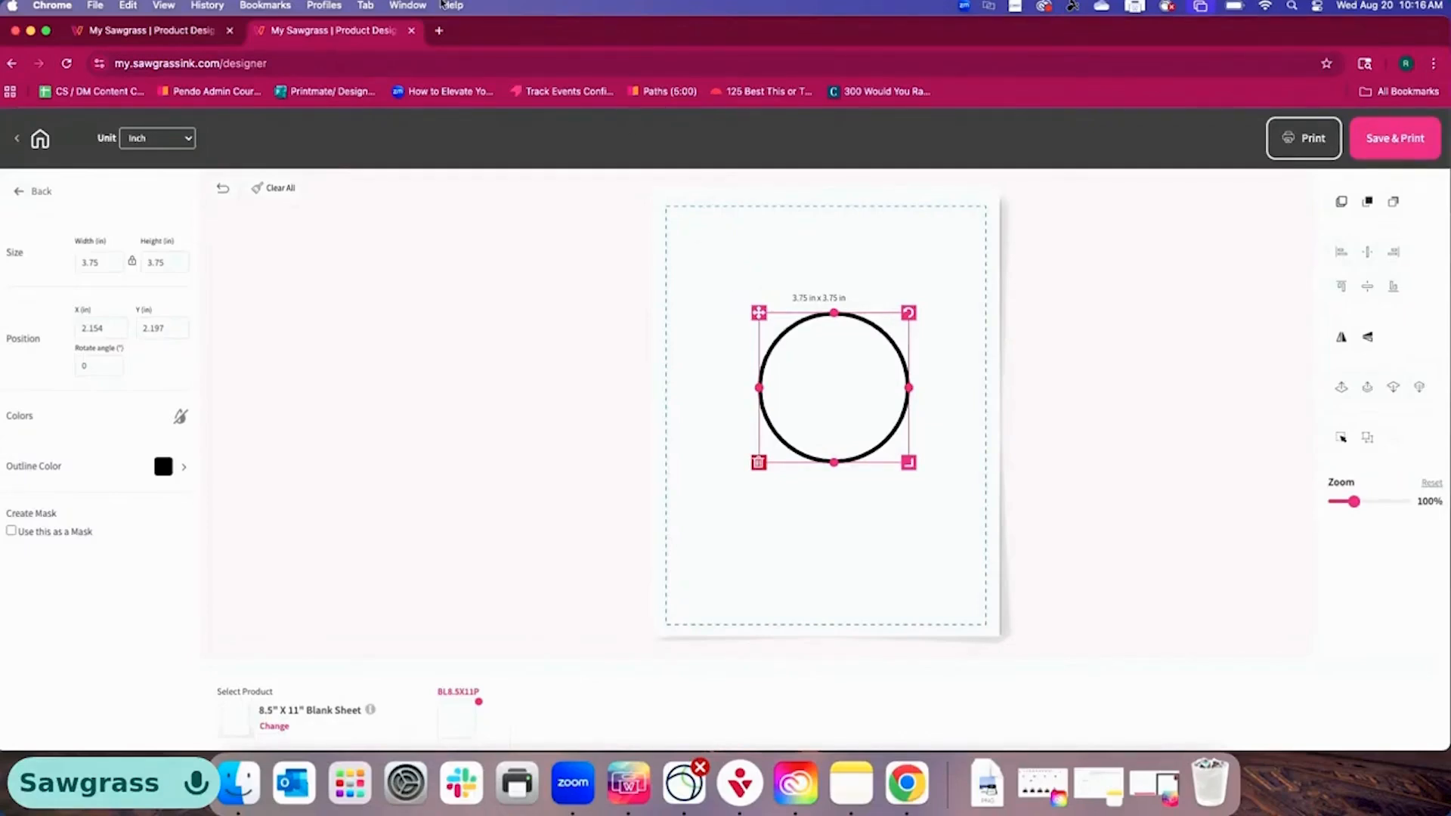
Close the browser tab holding the unsaved blank sheet design
left_click(412, 33)
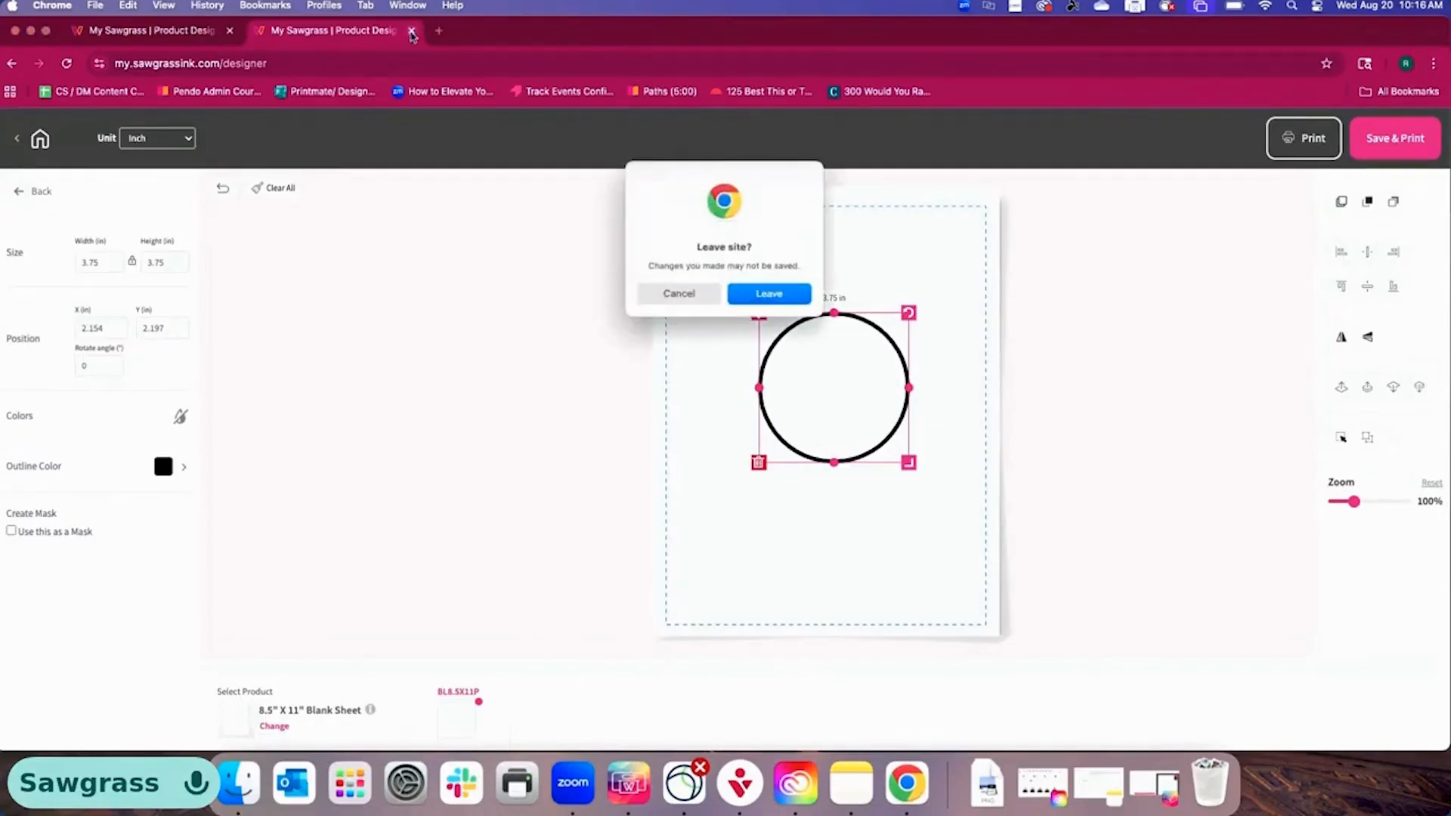